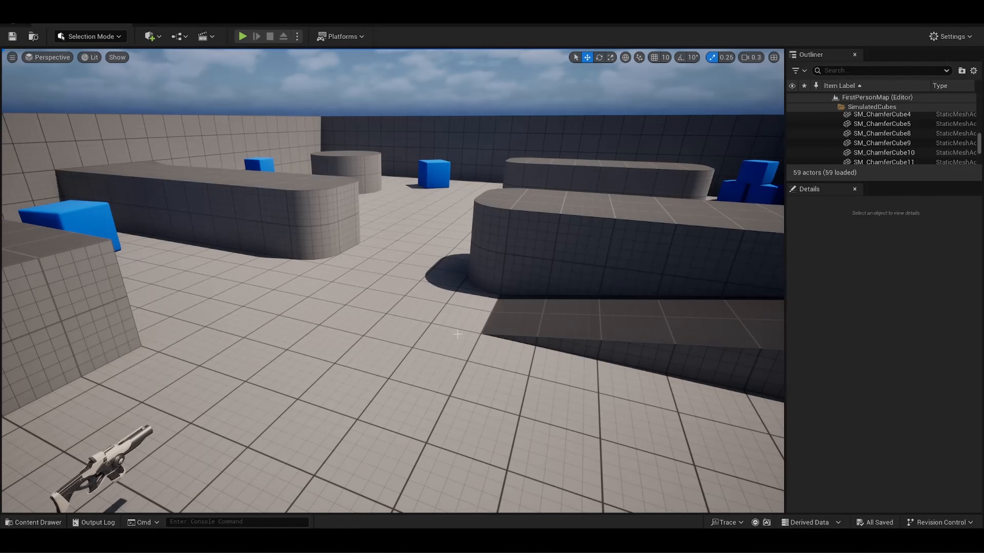
Select the top cube of the three-cube blue stack standing by the wall.
right_drag(459, 335, 511, 348)
key(w)
right_drag(449, 316, 523, 312)
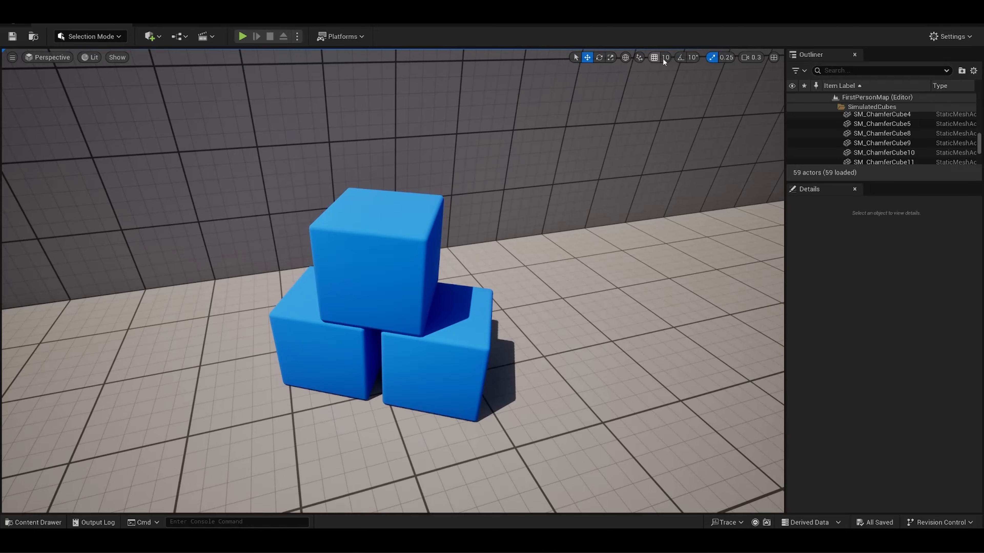
key(w)
mouse_move(535, 228)
right_down()
mouse_move(510, 241)
mouse_move(527, 244)
right_up()
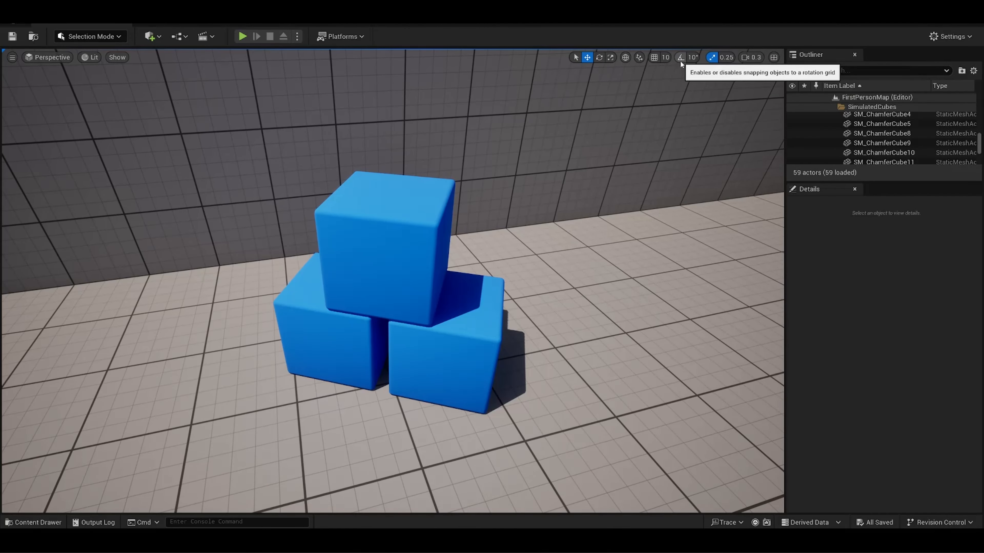
click(430, 251)
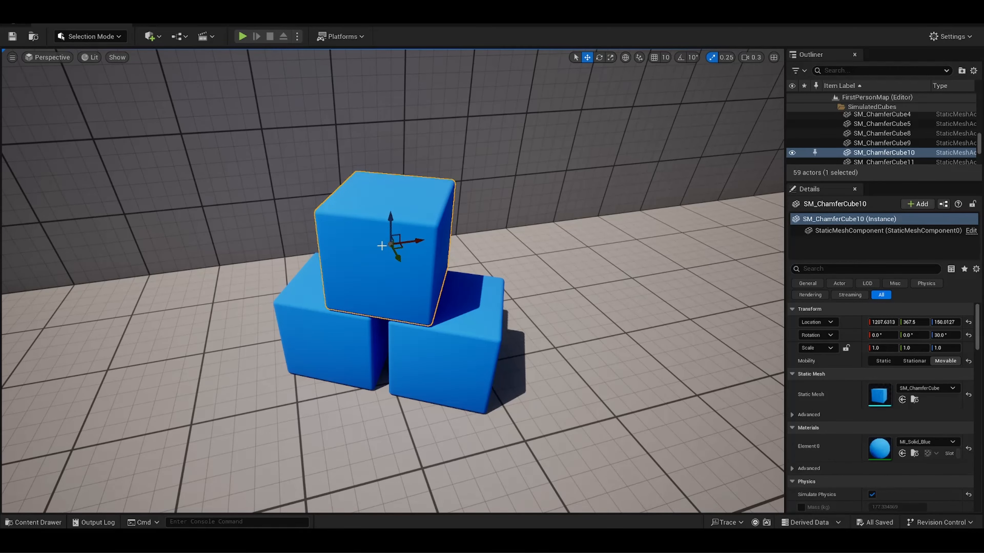
Select several of the blue cubes around the level one after another to inspect how each one's gizmo is oriented.
right_drag(546, 221, 766, 228)
key(s)
key(s)
scroll(507, 261, up, 2)
right_drag(507, 261, 543, 260)
click(622, 290)
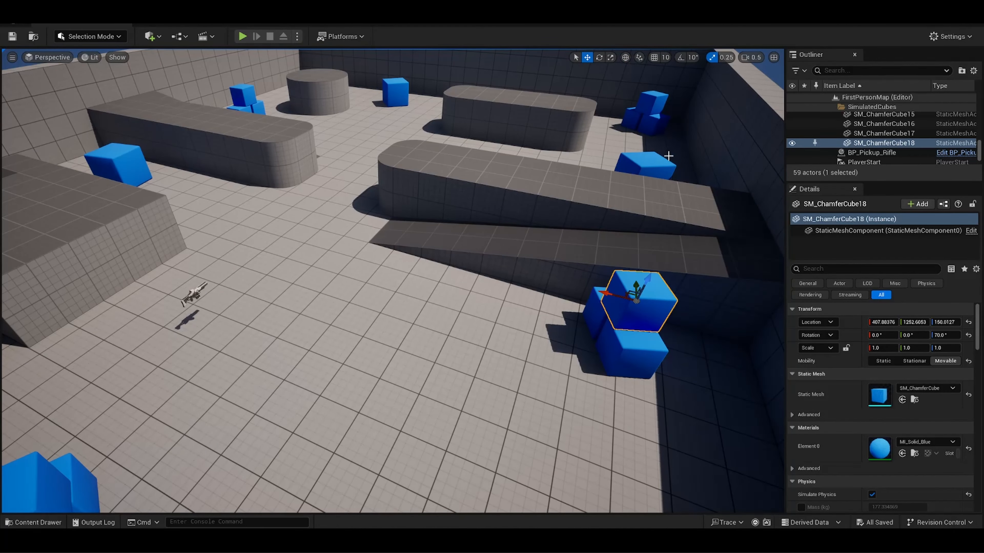
click(643, 167)
click(650, 101)
click(395, 93)
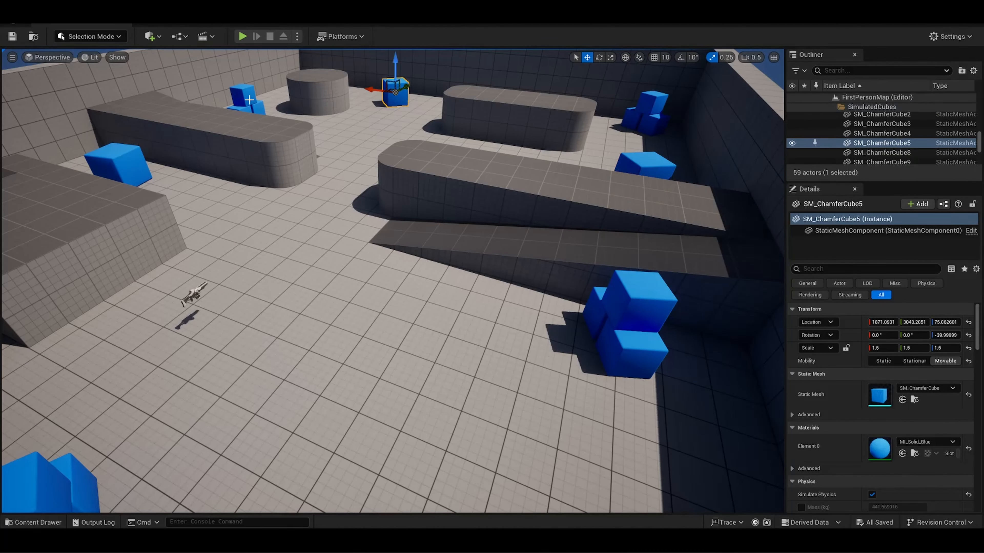
click(249, 99)
click(128, 169)
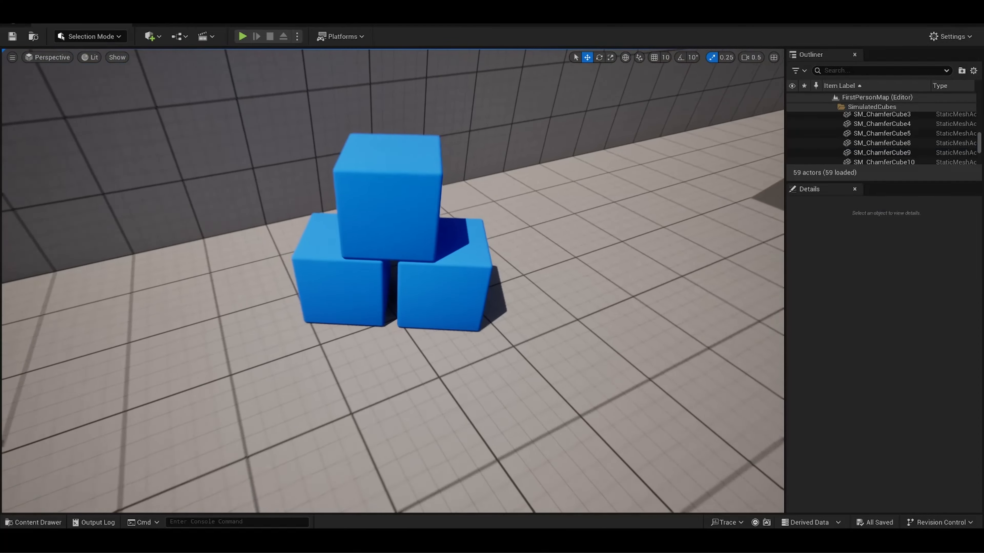
right_drag(526, 238, 524, 231)
key(w)
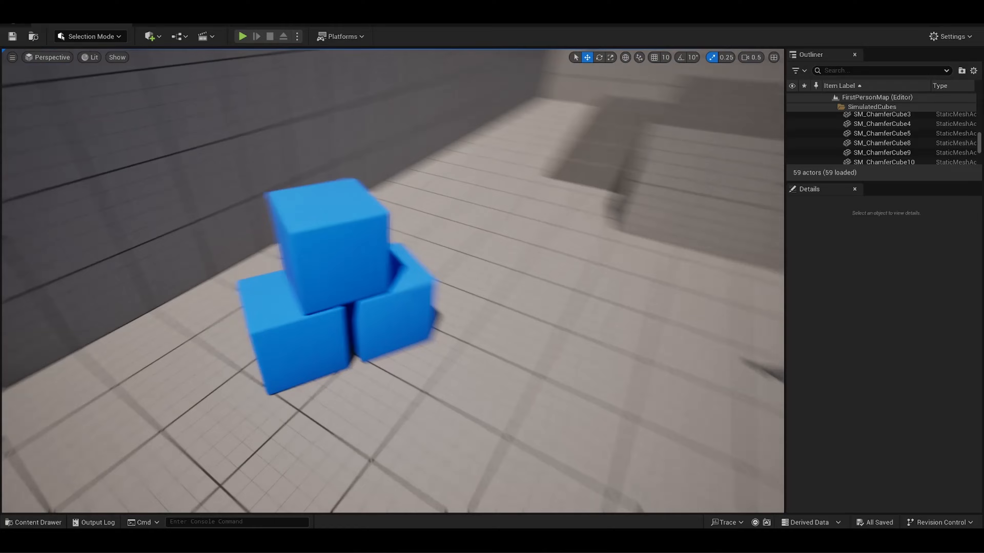
right_drag(445, 288, 484, 270)
key(s)
key(q)
key(w)
key(s)
mouse_move(558, 252)
right_down()
mouse_move(568, 248)
mouse_move(567, 260)
mouse_move(559, 256)
right_up()
key(w)
key(s)
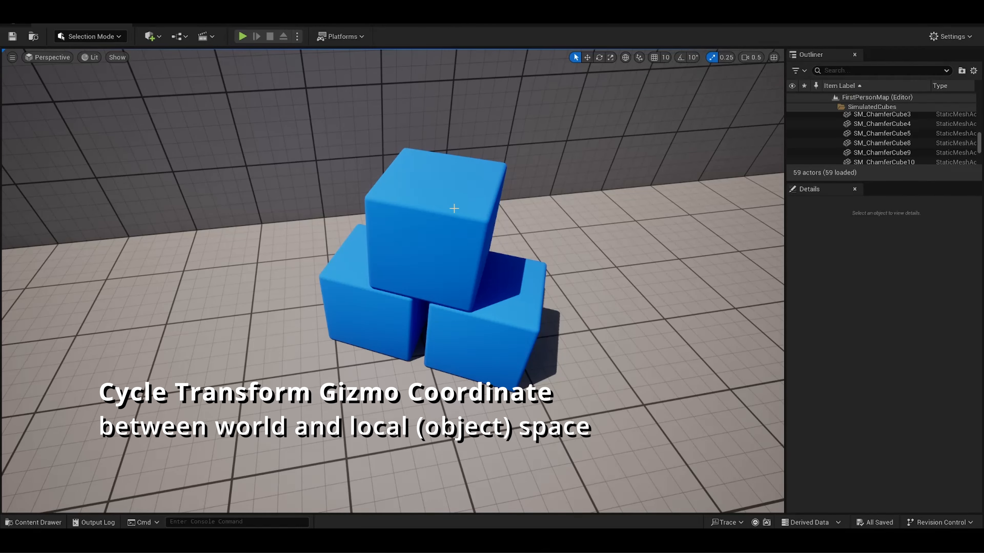
Select the top cube of the blue stack by the wall and activate the Move tool.
click(450, 215)
key(f)
mouse_move(408, 209)
right_down()
mouse_move(383, 211)
mouse_move(408, 209)
right_up()
key(w)
scroll(402, 205, down, 5)
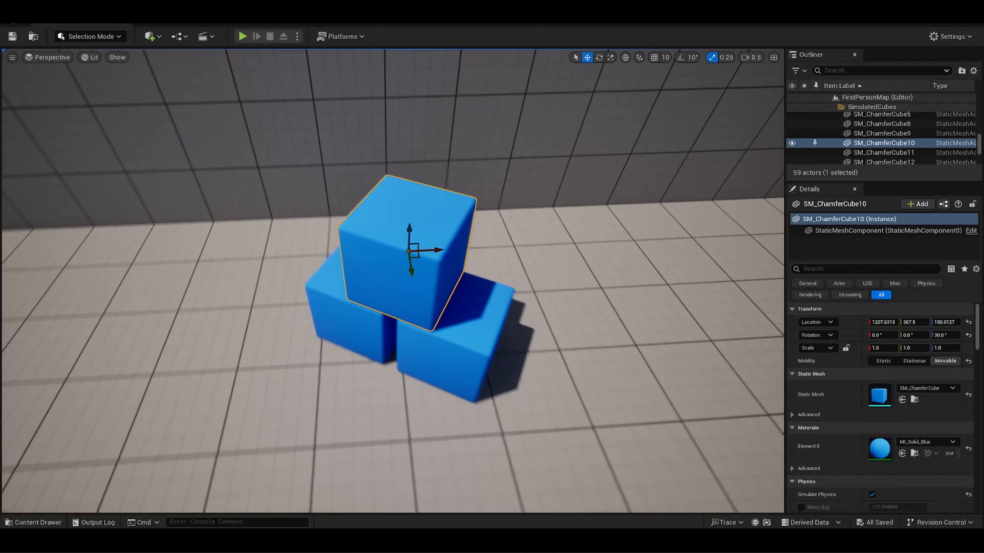
right_drag(417, 208, 474, 159)
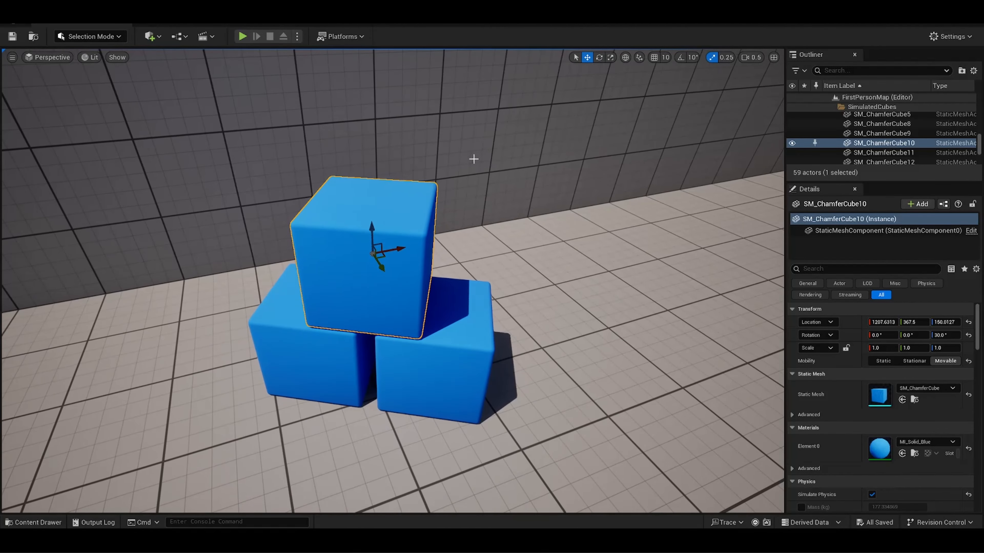
Cycle the transform gizmo to local space and move the top cube slightly along one of its local axes.
click(625, 58)
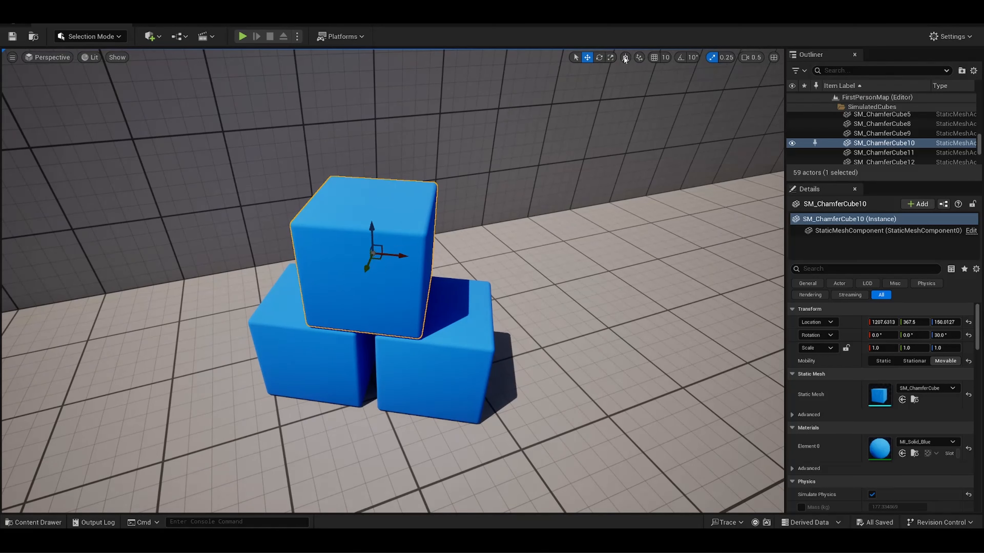
click(624, 59)
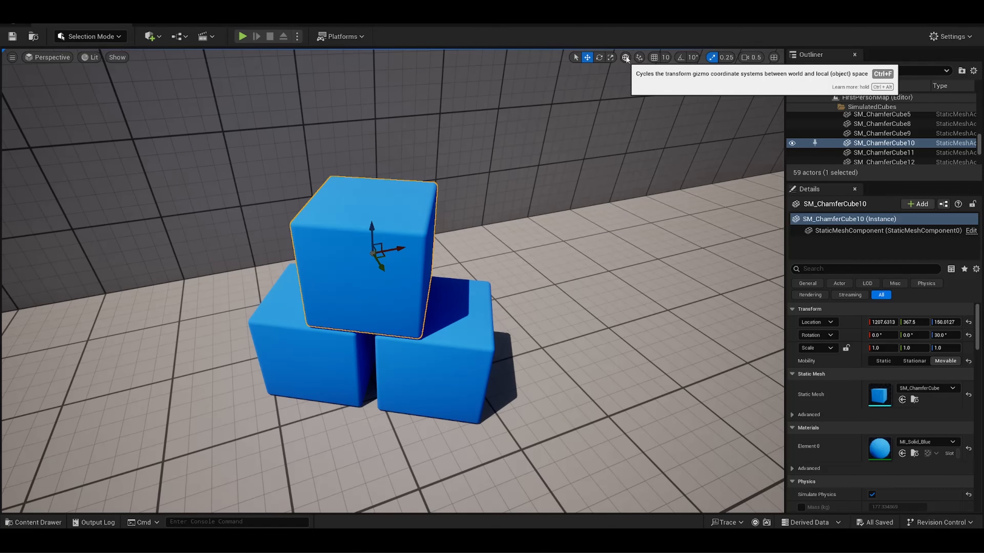
click(626, 58)
mouse_move(400, 240)
right_down()
mouse_move(388, 241)
mouse_move(393, 251)
mouse_move(400, 241)
right_up()
drag(403, 254, 428, 256)
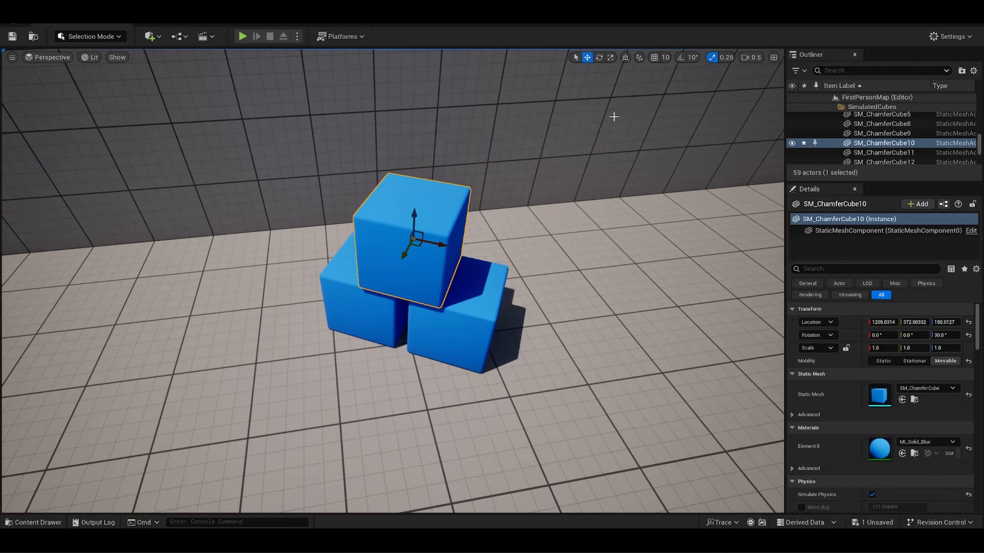
Try moving the top cube horizontally and upward with the gizmo in world space, and undo the last moves.
click(626, 58)
drag(427, 240, 410, 299)
drag(405, 257, 413, 171)
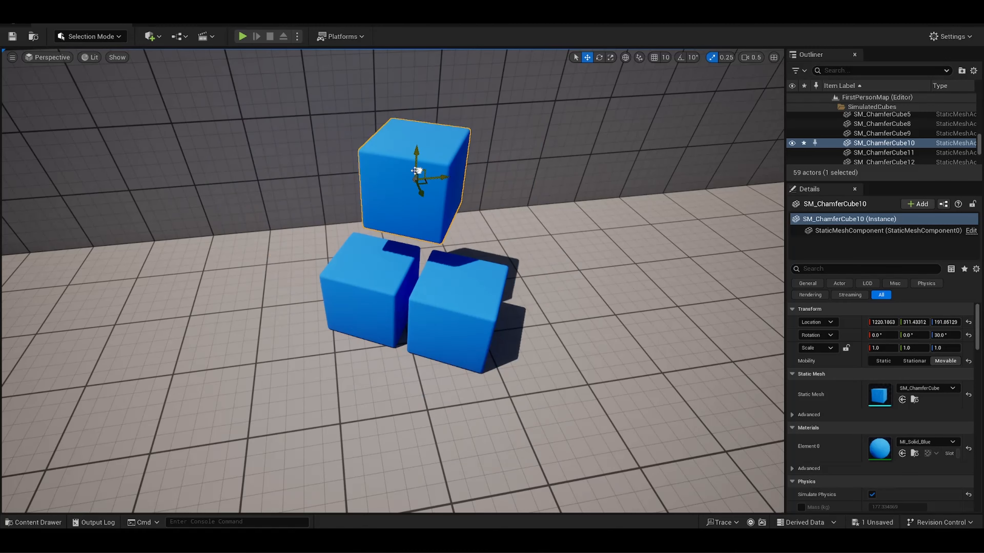
key(ctrl+z)
key(ctrl+z)
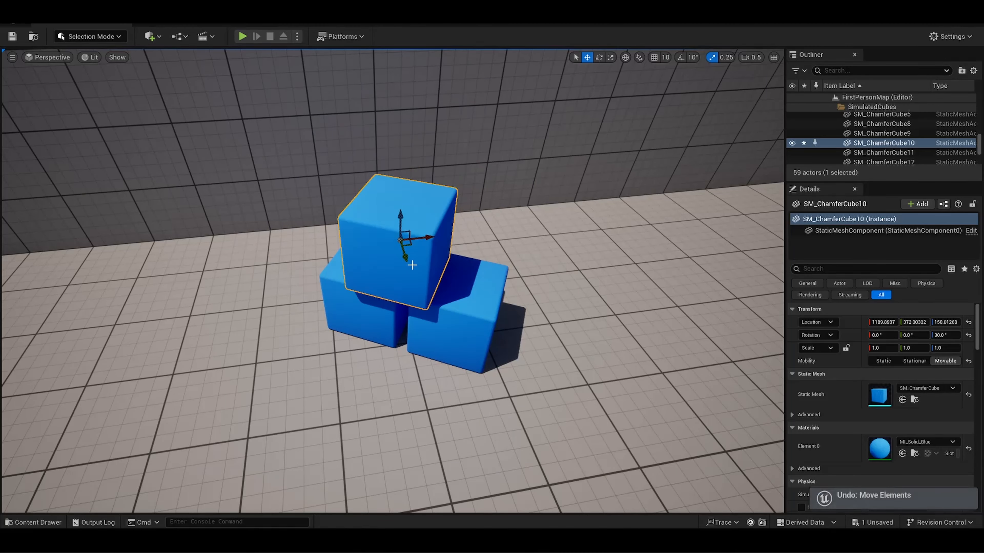
Try sliding the top cube along the world X axis.
right_drag(440, 249, 440, 245)
key(w)
drag(437, 243, 455, 260)
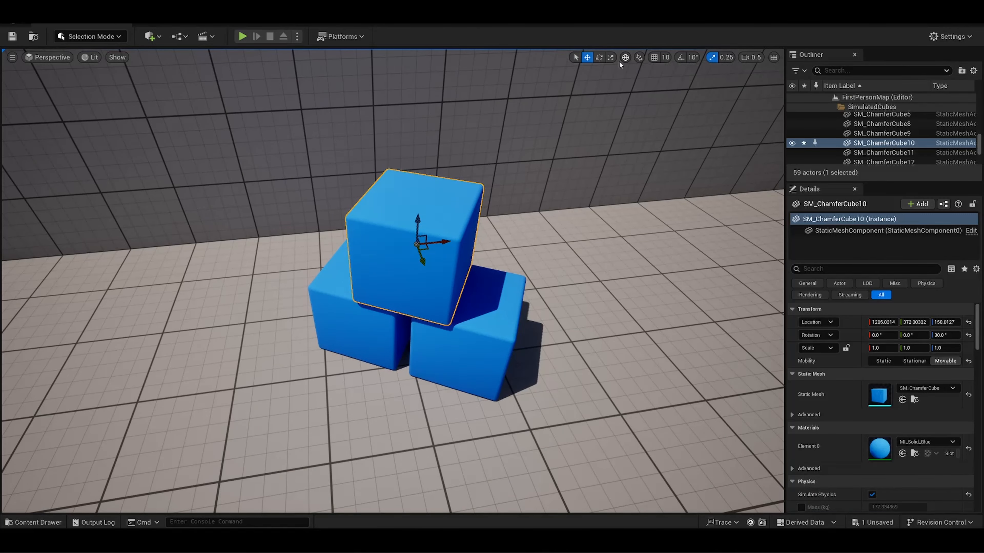
Cycle the top cube's transform gizmo repeatedly between world and local space, ending in local space.
mouse_move(620, 66)
right_down()
mouse_move(628, 50)
mouse_move(627, 65)
right_up()
key(w)
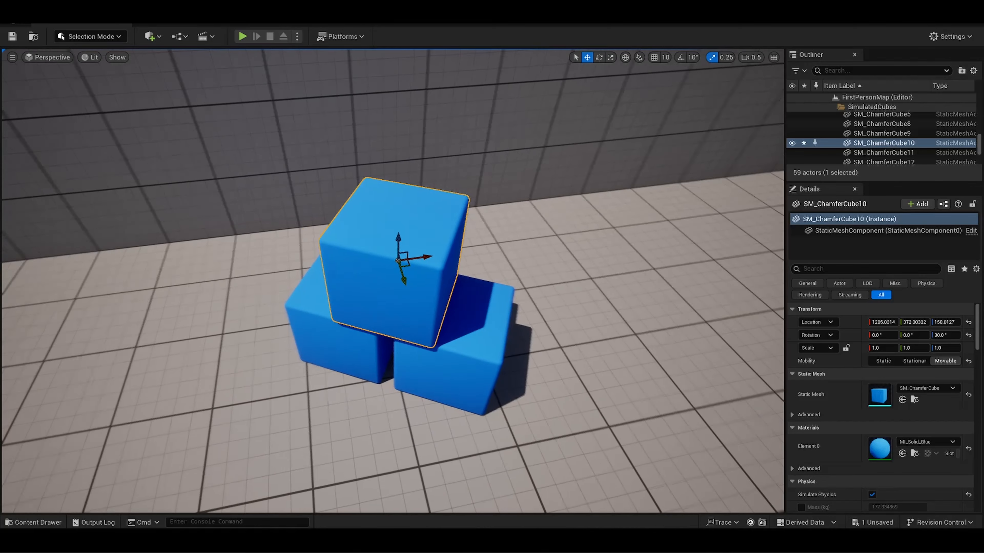
mouse_move(507, 211)
right_down()
mouse_move(515, 209)
mouse_move(507, 211)
right_up()
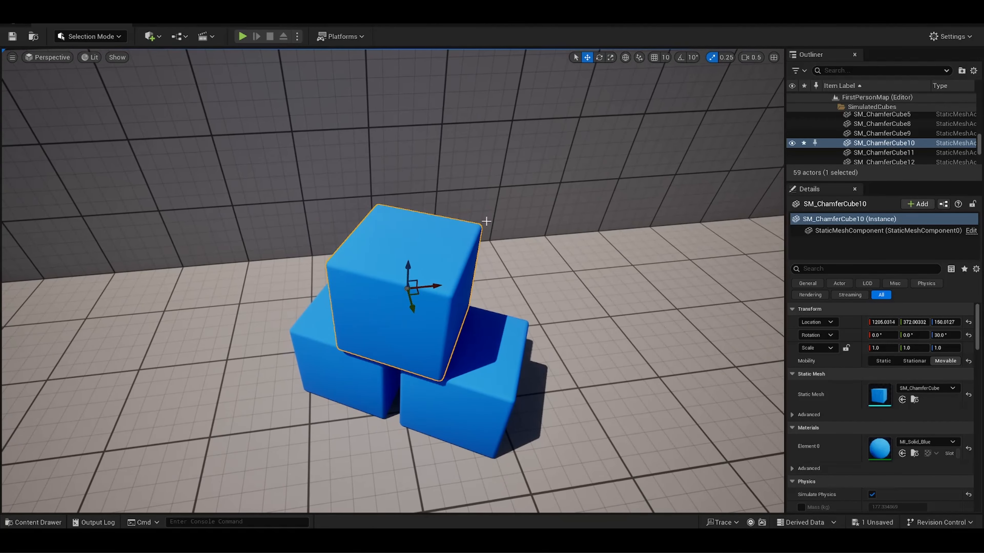
key(ctrl+grave)
key(ctrl+grave)
key(ctrl+grave)
key(ctrl+grave)
key(ctrl+grave)
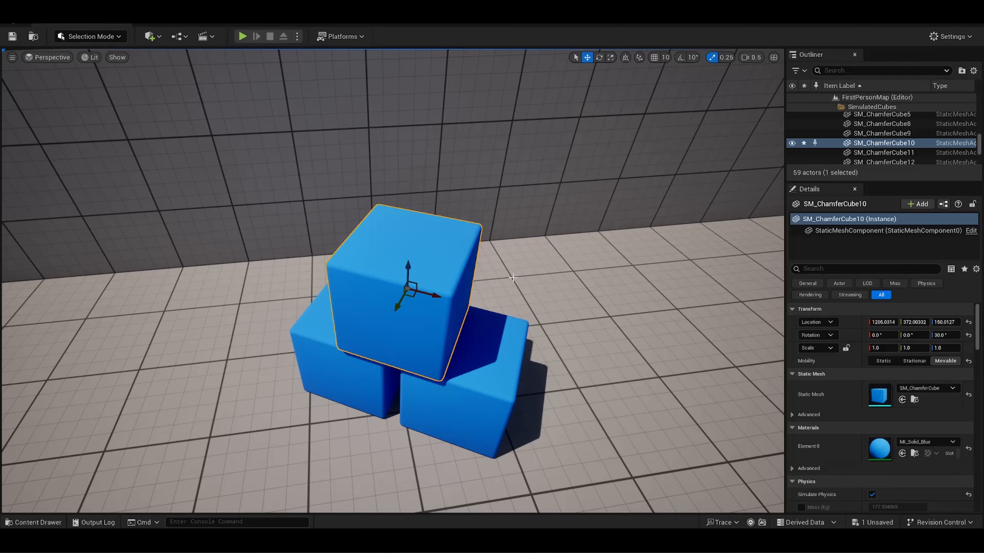
right_drag(513, 278, 516, 274)
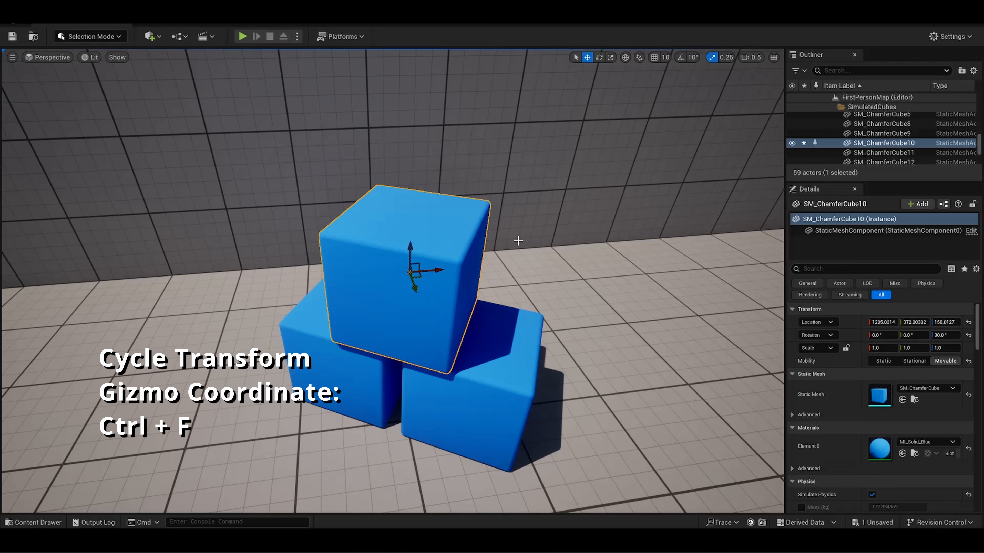
key(ctrl+grave)
key(ctrl+grave)
click(625, 57)
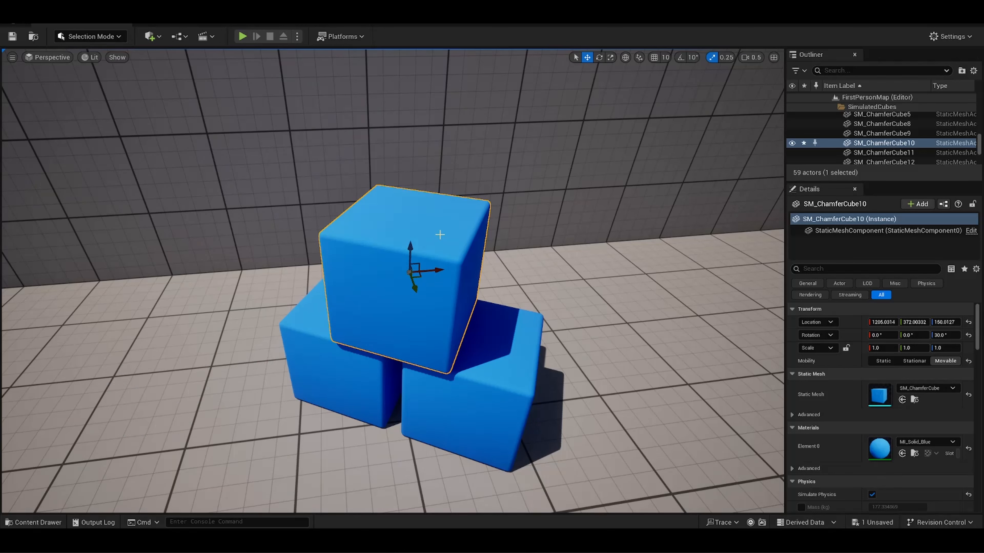
key(ctrl+grave)
key(ctrl+grave)
key(ctrl+grave)
mouse_move(470, 250)
right_down()
mouse_move(468, 279)
mouse_move(472, 245)
right_up()
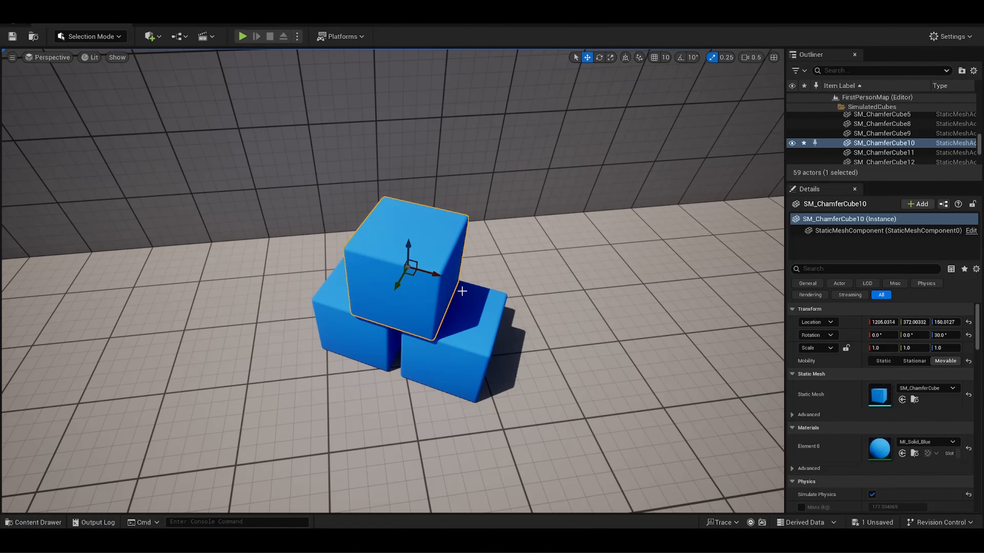
Toggle the gizmo's coordinate system several more times on the stack's top cube, leaving it in local space.
right_drag(454, 321, 543, 308)
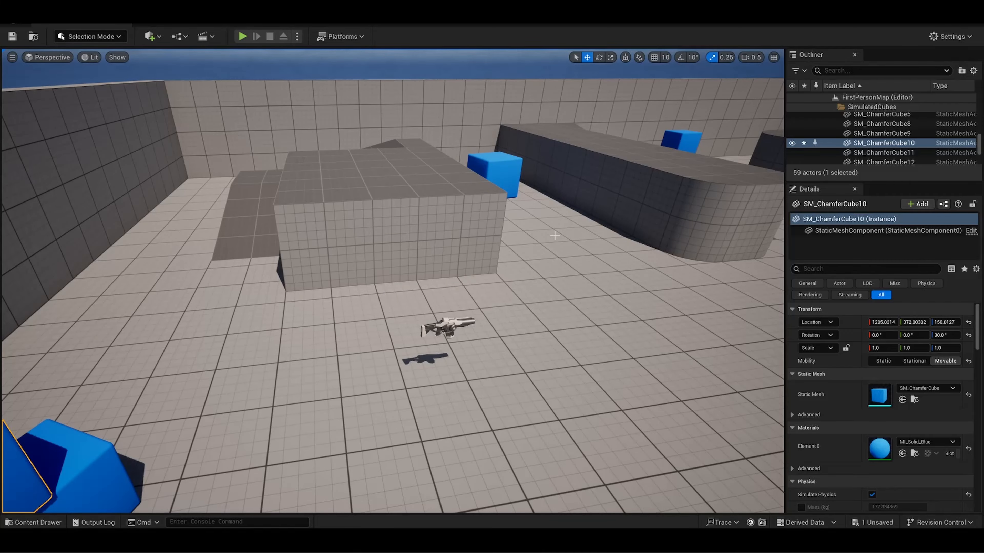
right_drag(535, 268, 515, 141)
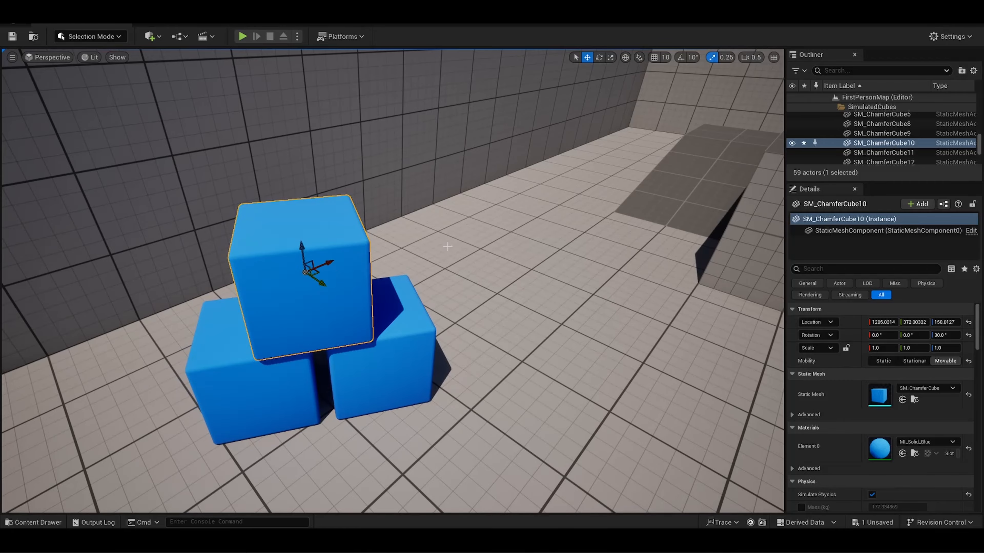
mouse_move(448, 247)
right_down()
mouse_move(413, 235)
mouse_move(381, 248)
mouse_move(405, 264)
mouse_move(391, 262)
mouse_move(419, 251)
mouse_move(426, 267)
mouse_move(465, 248)
right_up()
key(s)
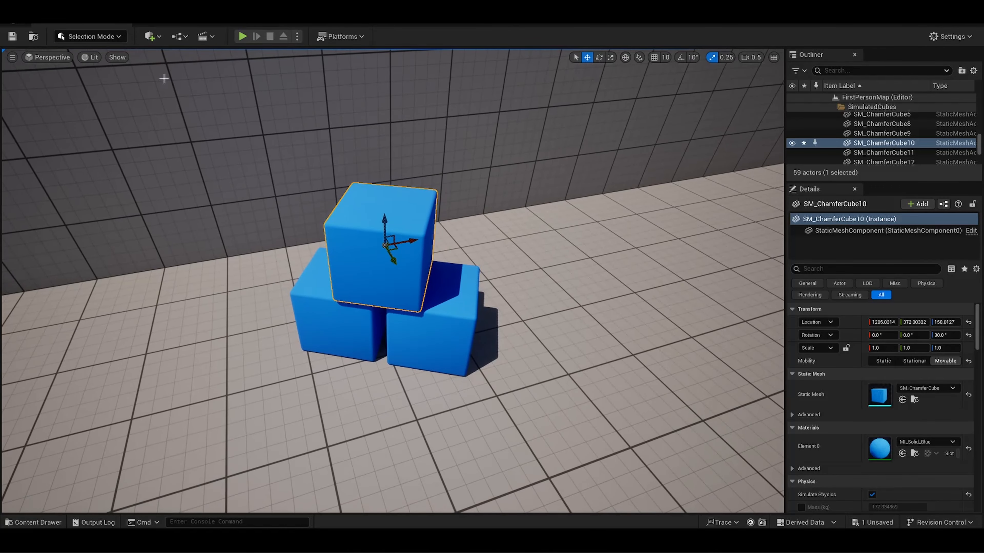
right_drag(423, 208, 476, 242)
key(w)
key(d)
key(ctrl+grave)
key(ctrl+grave)
key(ctrl+grave)
key(ctrl+grave)
key(ctrl+grave)
key(ctrl+grave)
key(ctrl+grave)
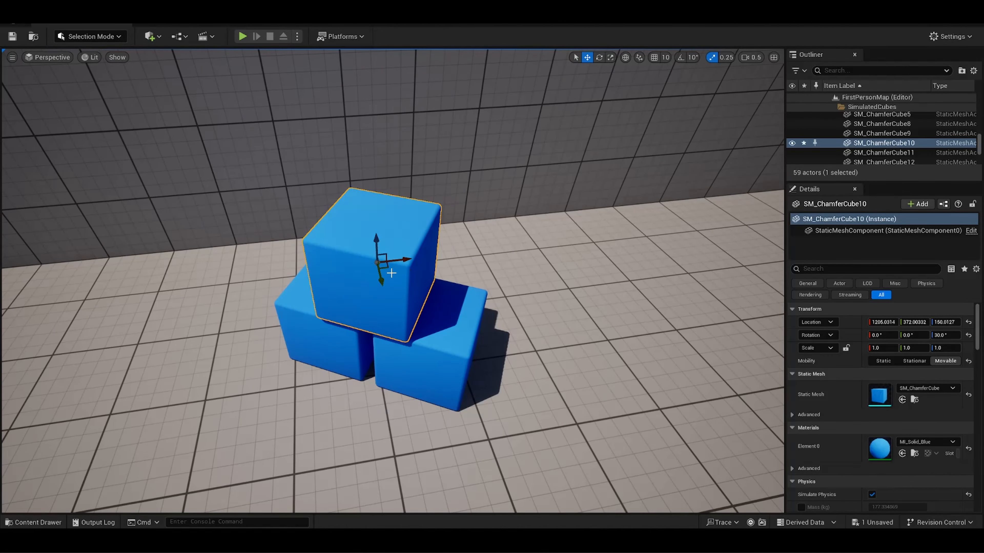
key(w)
right_drag(441, 289, 485, 308)
key(e)
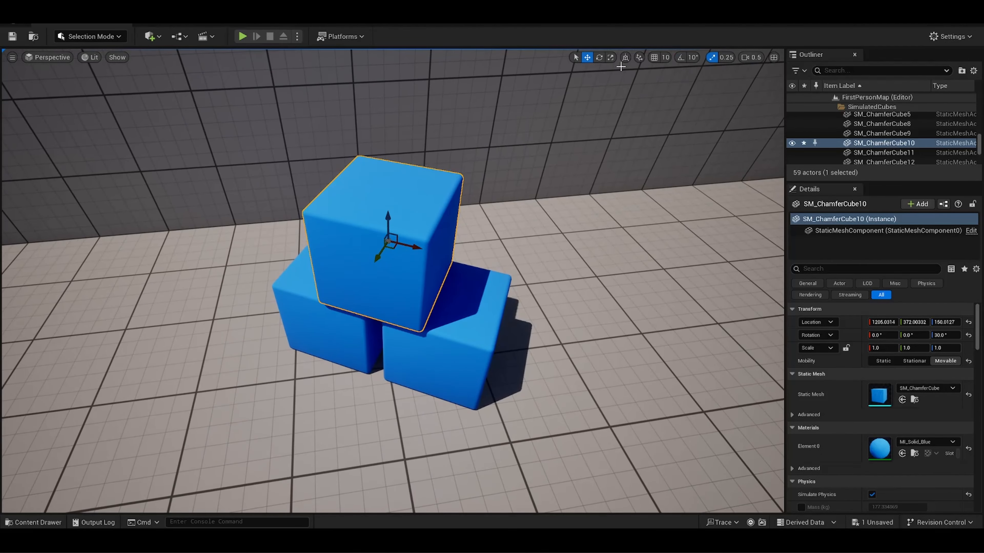
Search the Editor Preferences for "cycle", check the shortcut assigned to Cycle Transform Coordinate System, and close the preferences.
click(59, 13)
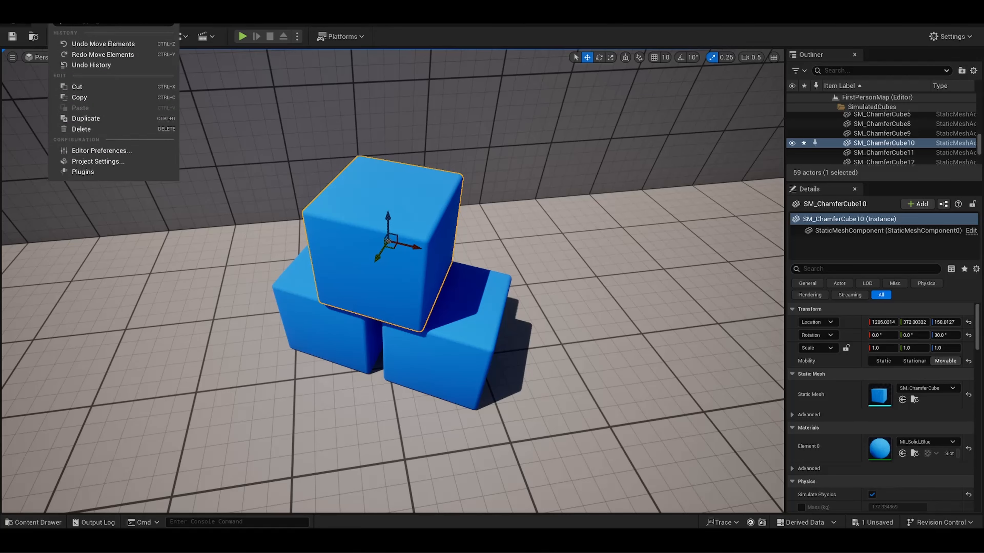
click(97, 151)
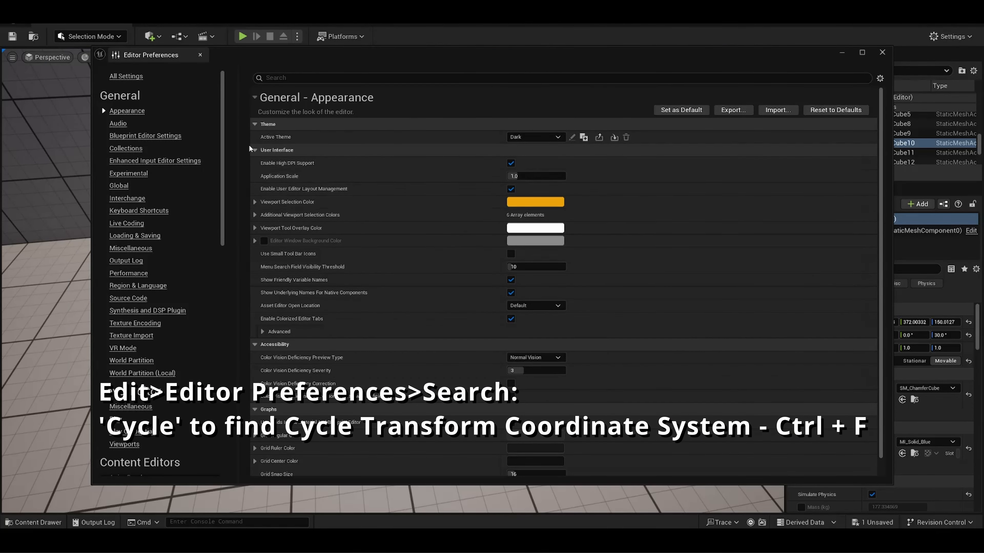
click(301, 77)
text(cycl)
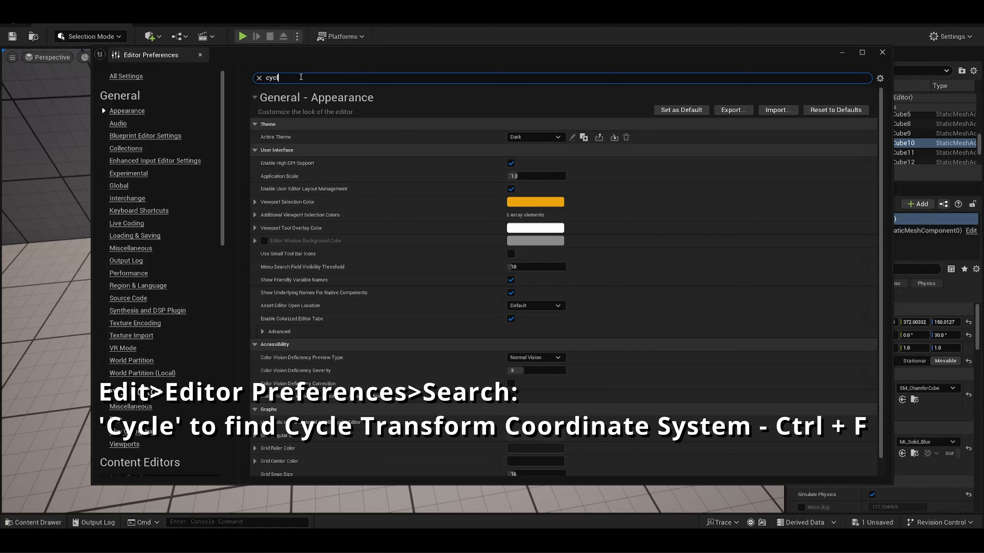
text(e)
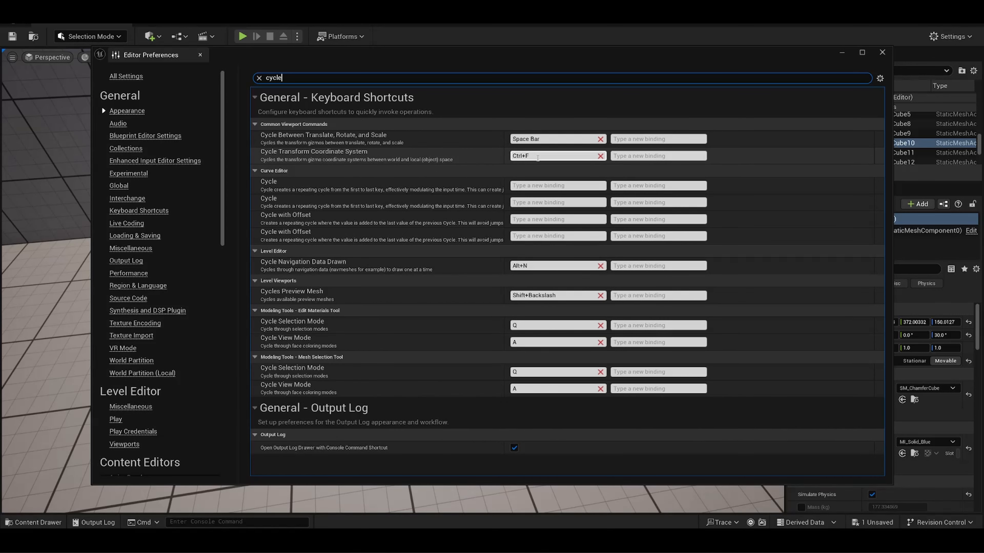
click(538, 156)
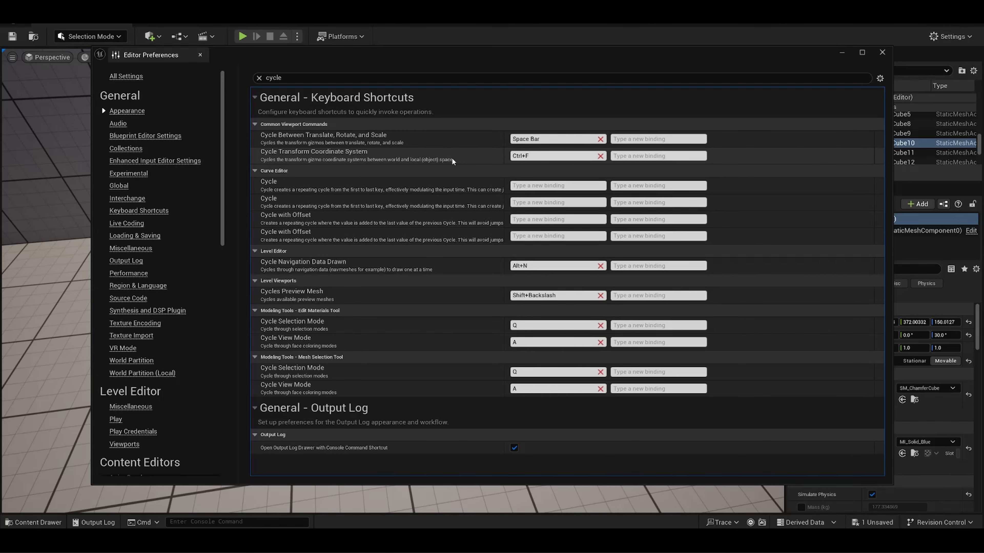
click(883, 54)
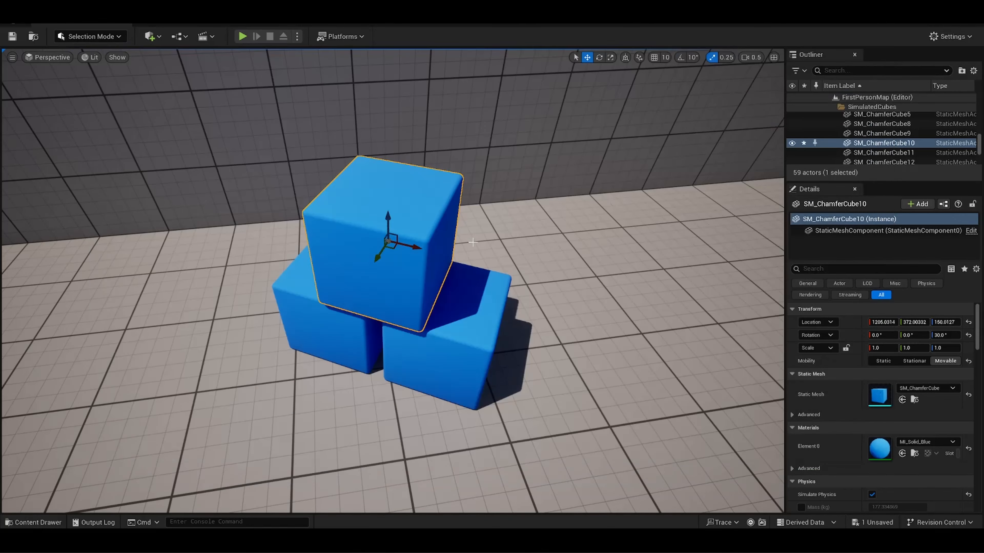
mouse_move(570, 232)
right_down()
mouse_move(546, 246)
mouse_move(558, 232)
right_up()
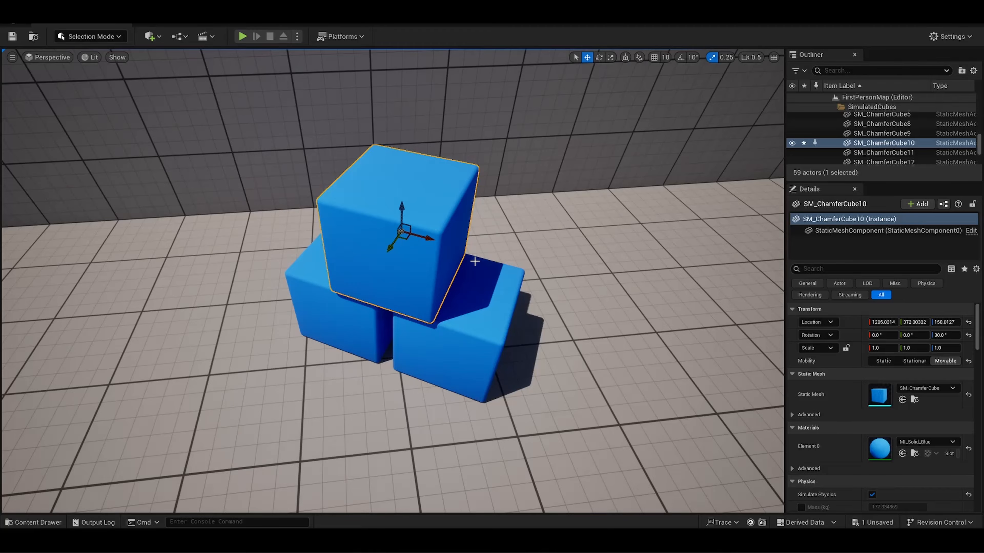
right_drag(477, 260, 511, 229)
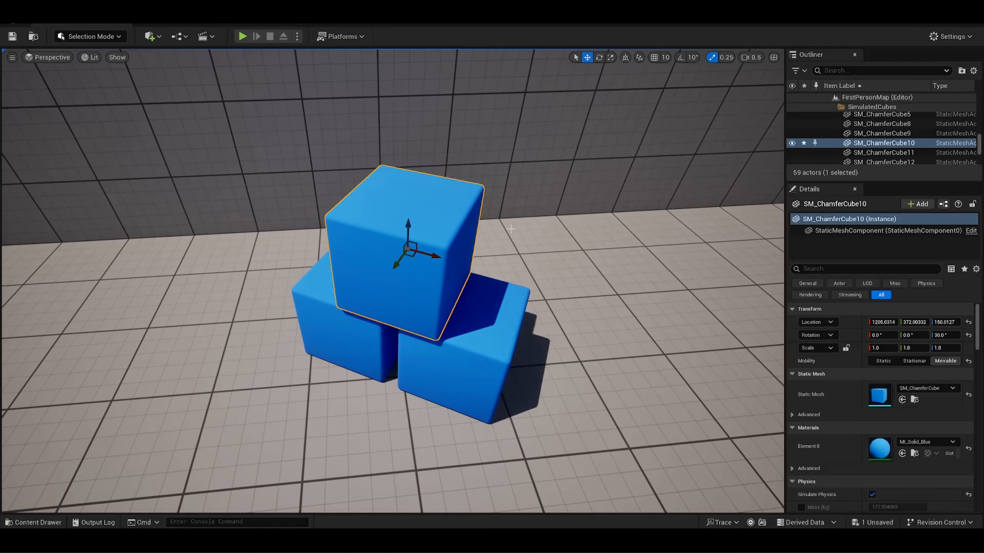
Try moving the top cube with position grid snapping on at 10 units, undo the move, and turn snapping off.
right_drag(611, 109, 576, 134)
click(666, 58)
click(656, 57)
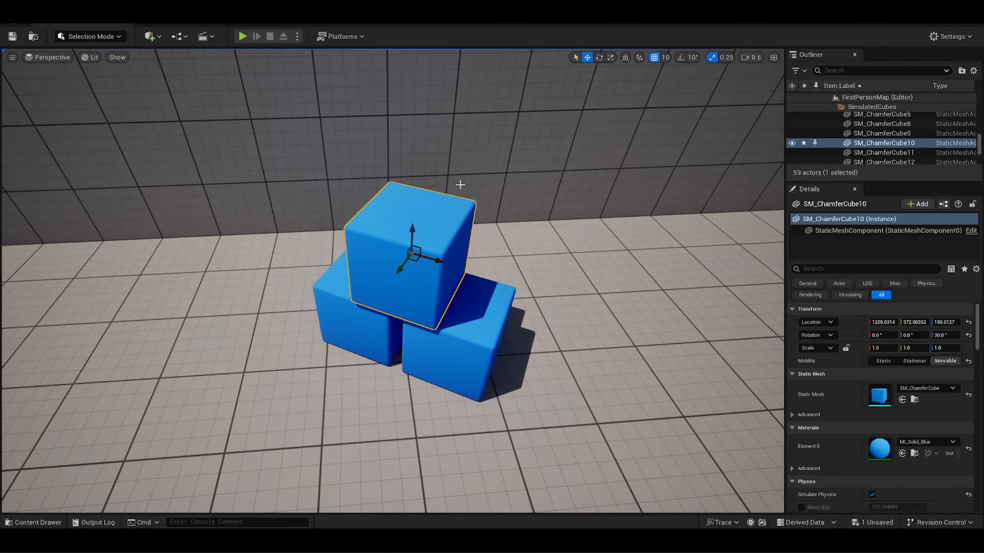
drag(432, 262, 409, 316)
key(ctrl+z)
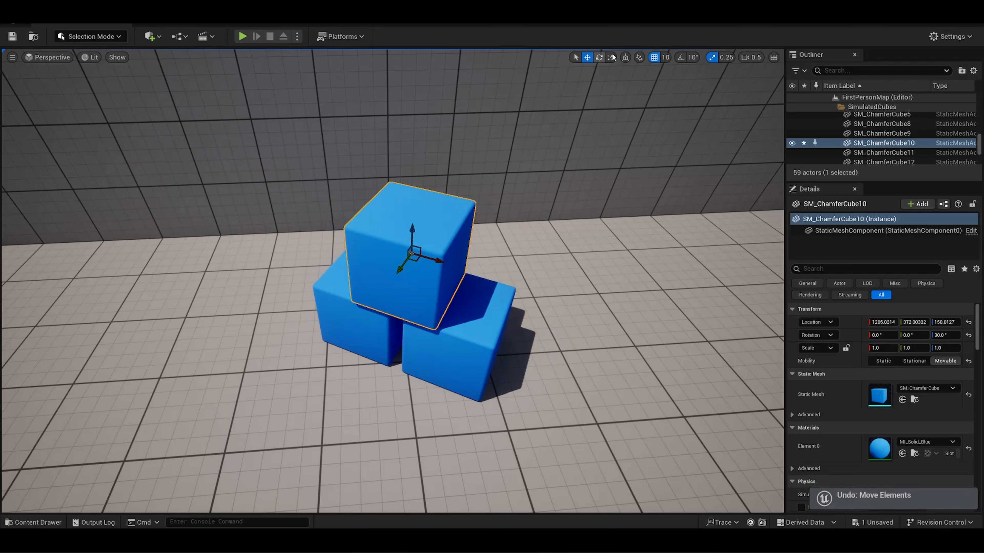
click(654, 57)
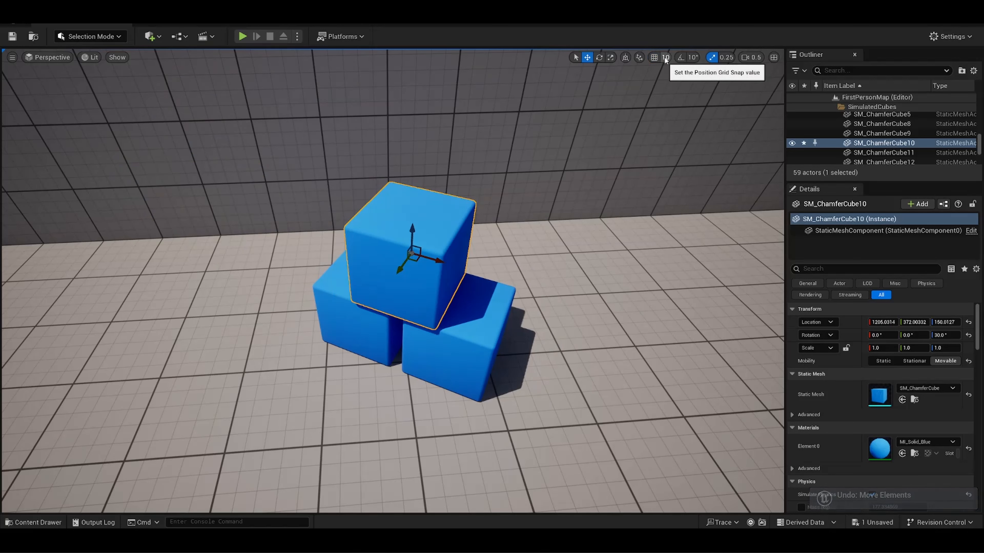
View the available increment sizes for position grid snapping.
click(667, 58)
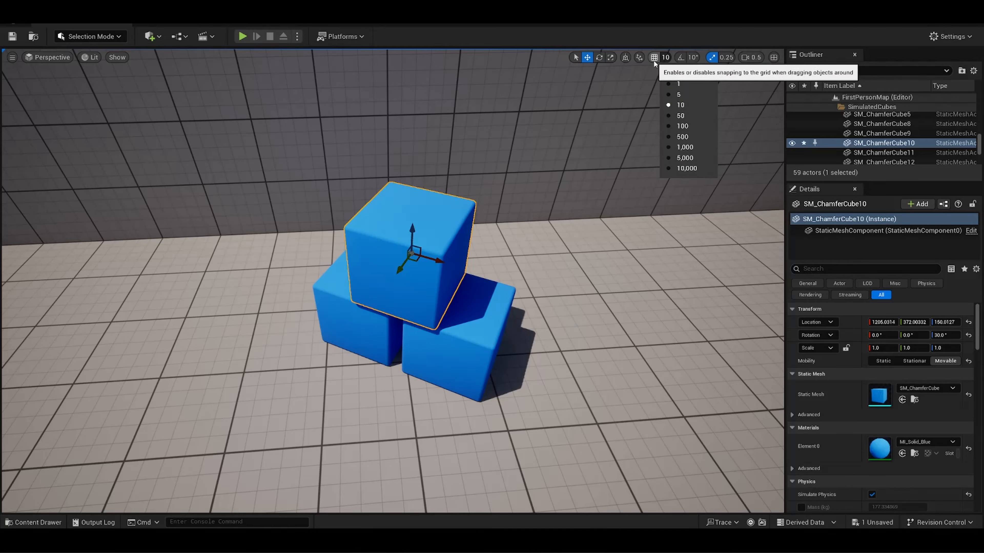
key(a)
right_drag(536, 166, 624, 151)
key(d)
right_drag(465, 244, 412, 255)
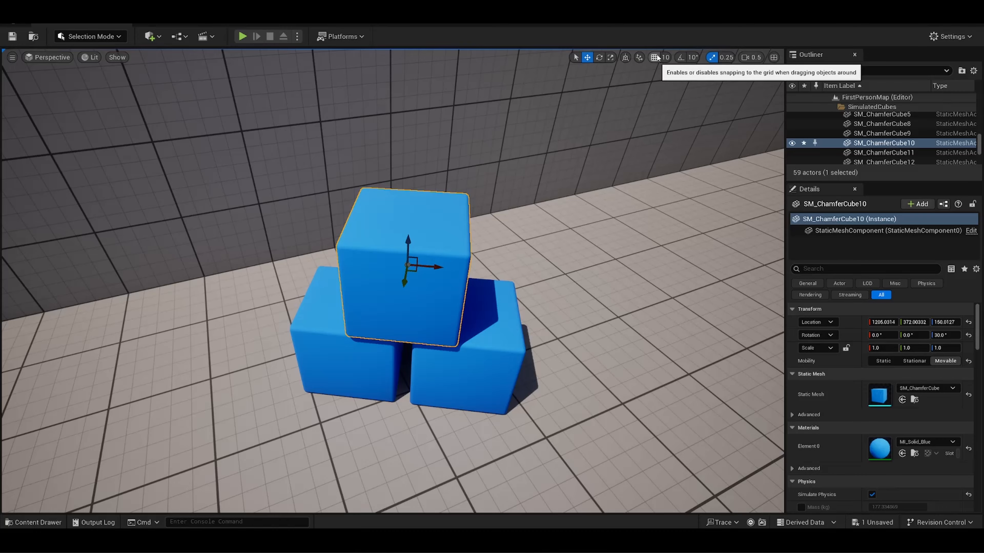
key(d)
right_drag(468, 269, 414, 260)
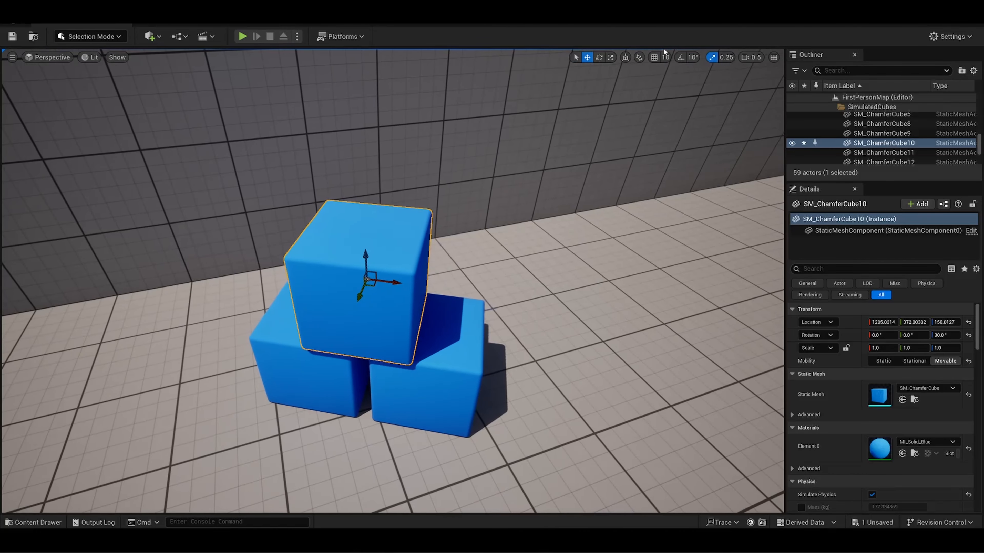
Try moving the top cube off the stack with position grid snapping off, and undo the move.
key(w)
right_drag(349, 270, 387, 280)
drag(370, 279, 445, 259)
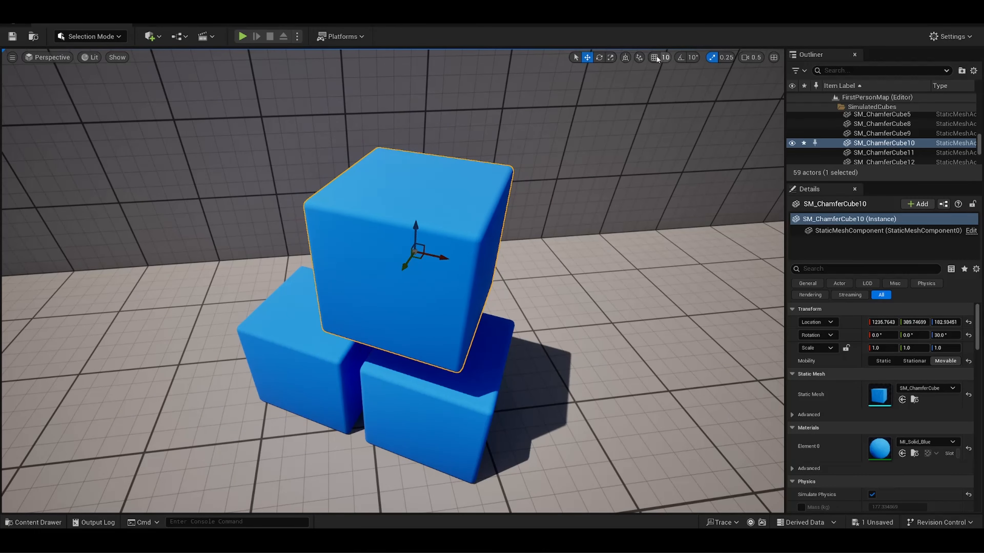
key(ctrl+z)
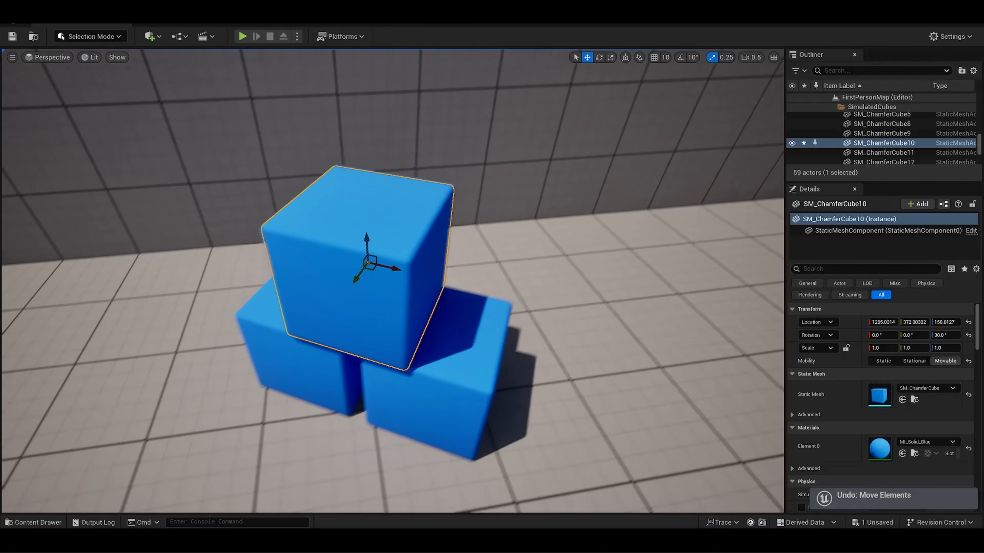
right_drag(445, 260, 646, 69)
click(654, 58)
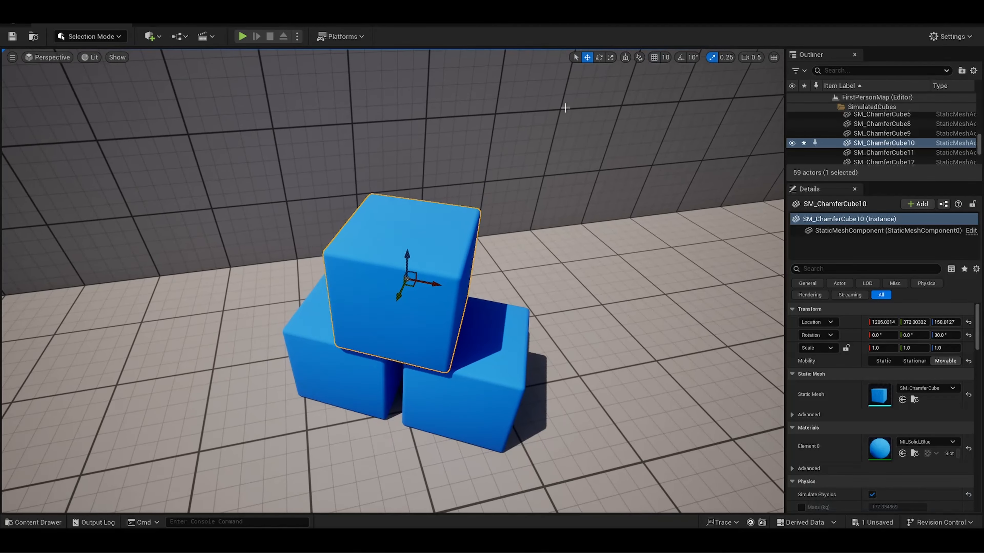
Search the Editor Preferences for "grid snap", check the shortcut assigned to Grid Snap, and close the preferences.
click(55, 11)
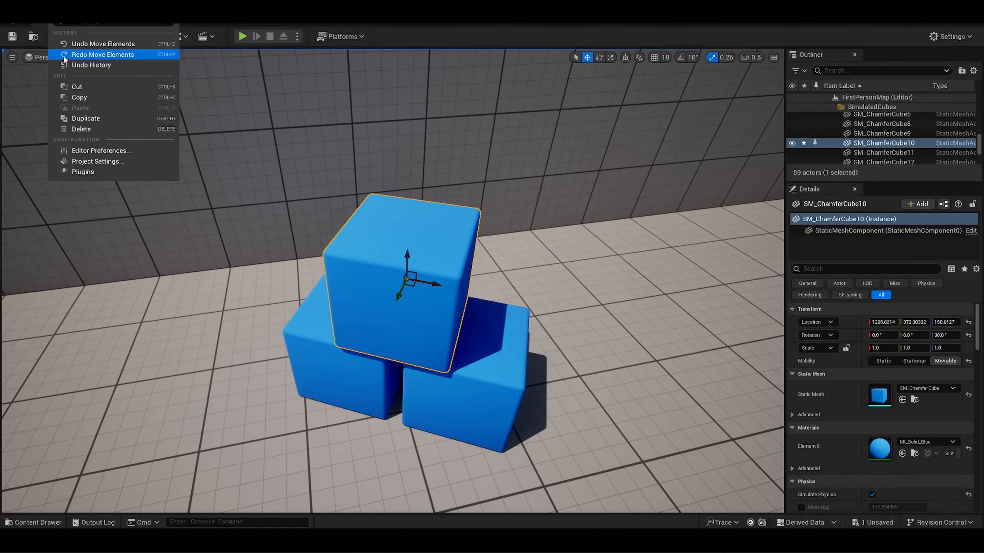
click(91, 152)
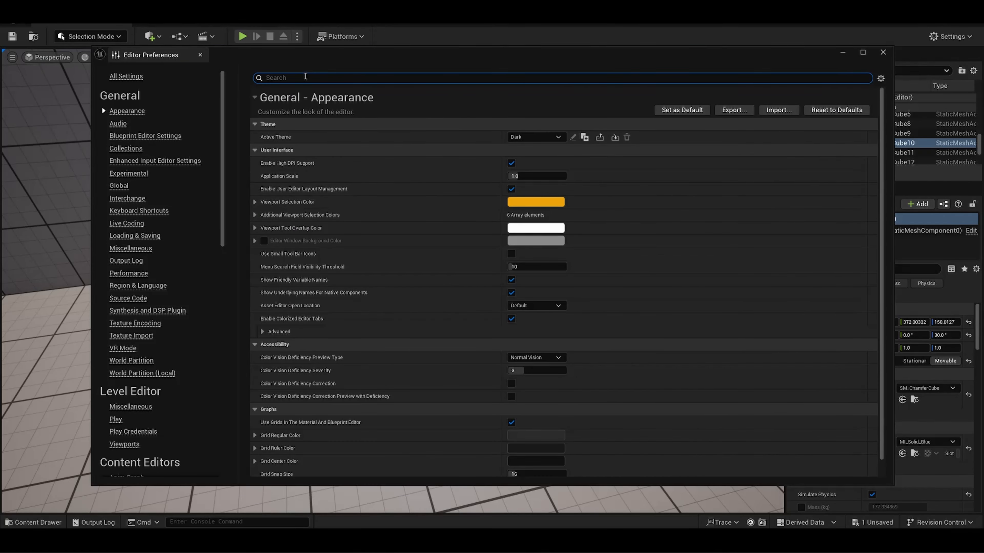
text(grid snap)
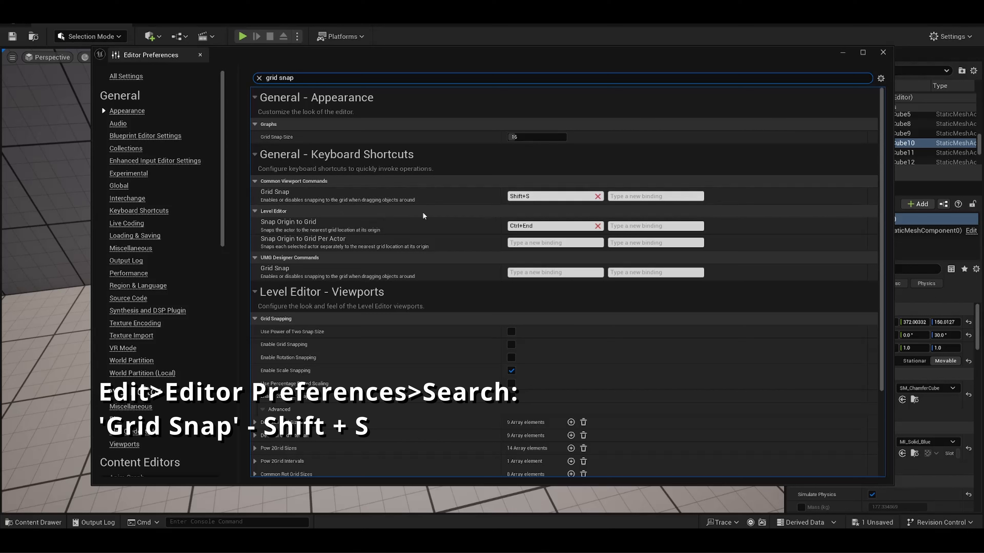
click(535, 196)
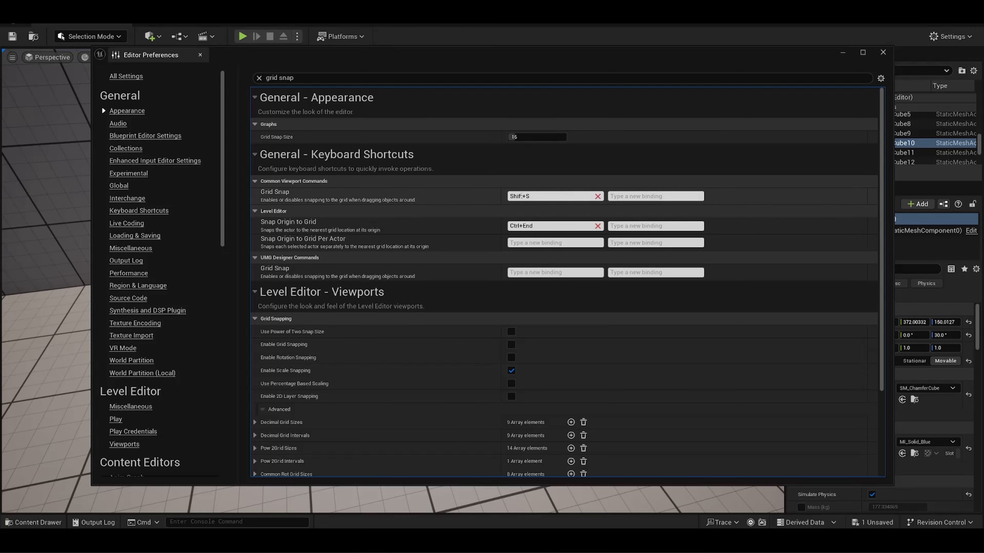
click(882, 52)
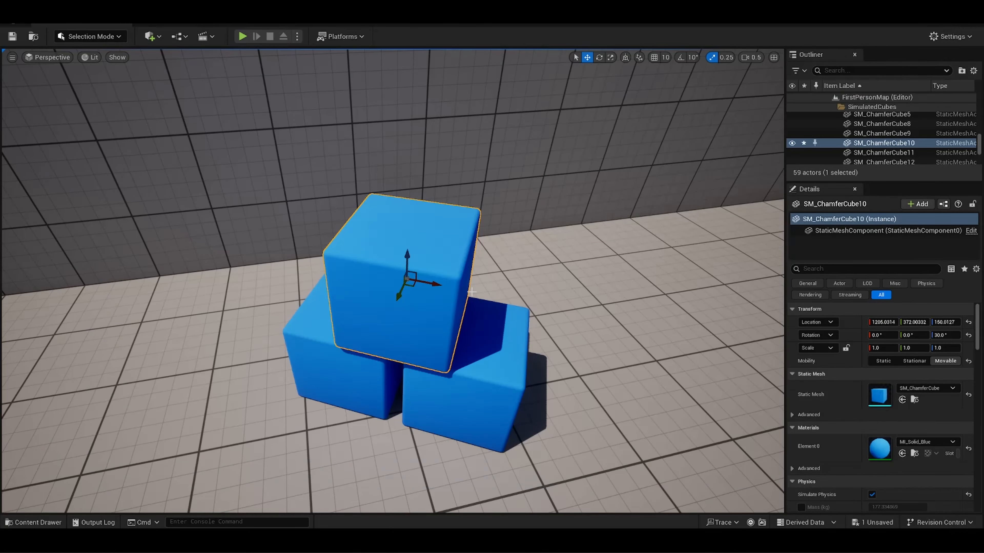
Toggle position grid snapping on and off in the viewport, leaving it off.
right_drag(472, 292, 461, 301)
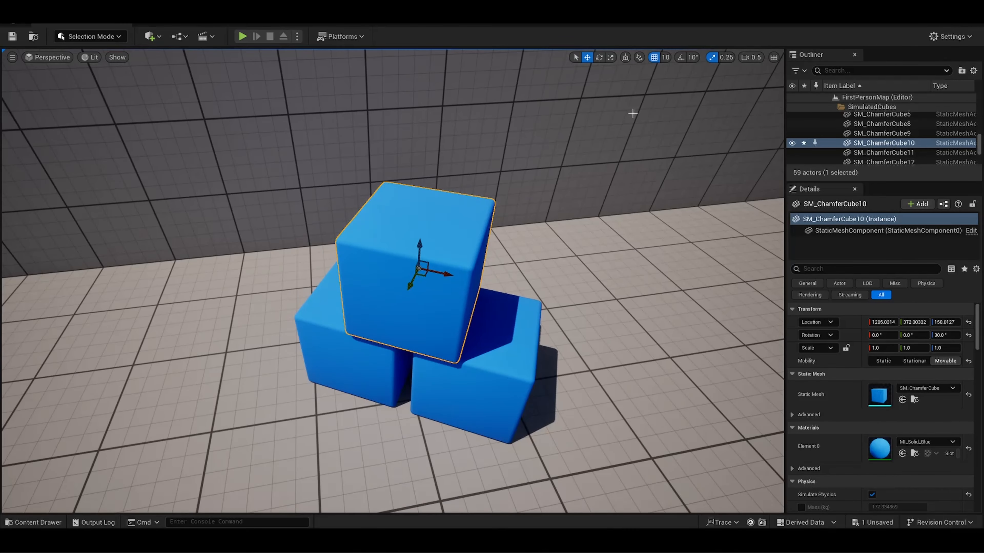
click(655, 58)
click(654, 57)
key(s)
mouse_move(460, 249)
right_down()
mouse_move(485, 252)
mouse_move(460, 248)
right_up()
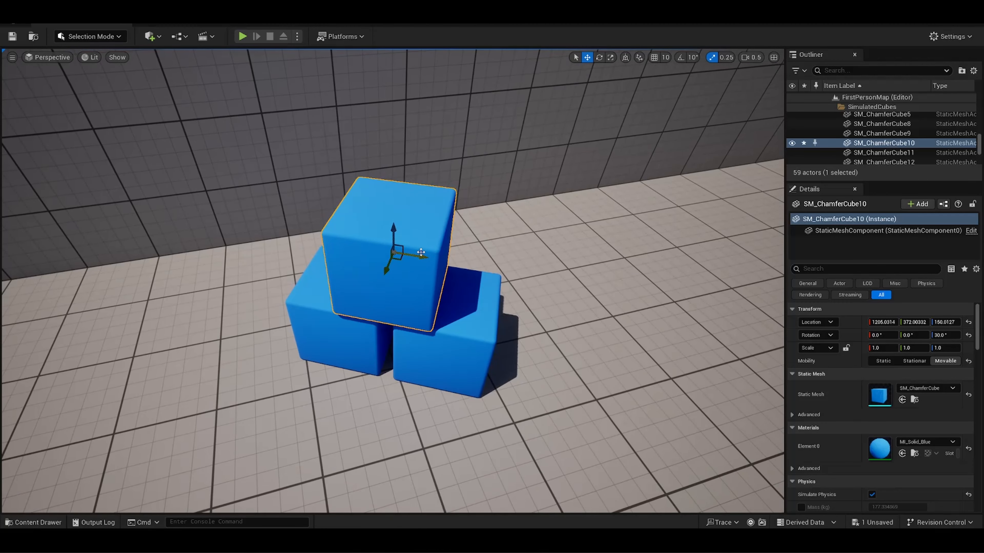
Try sliding the top cube along its local X axis without grid snapping, and undo the move.
mouse_move(414, 261)
mouse_down()
mouse_move(538, 279)
mouse_move(325, 245)
mouse_move(587, 279)
mouse_move(396, 248)
mouse_move(401, 257)
mouse_up()
key(ctrl+z)
key(ctrl+z)
key(w)
right_drag(474, 279, 511, 214)
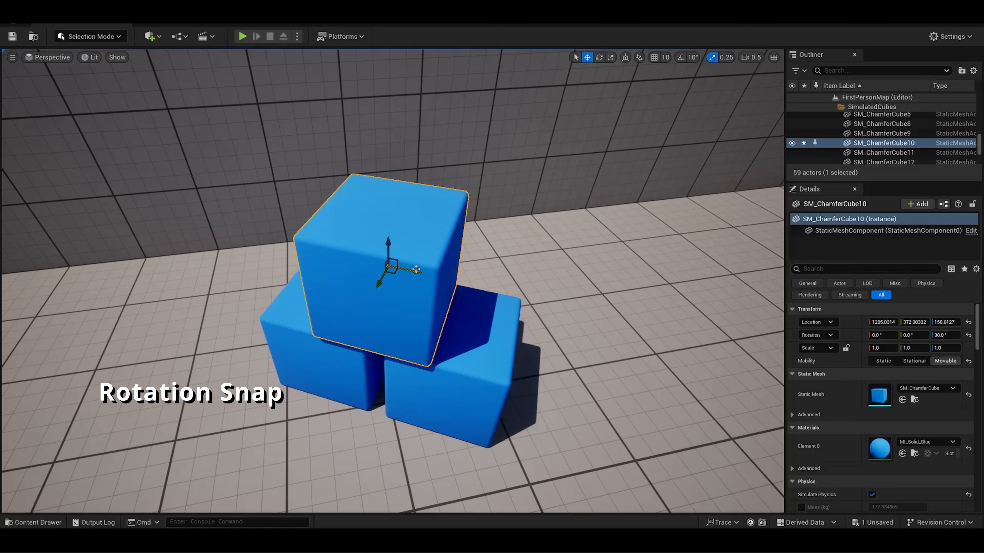
Slide the top cube along its local X axis to about X 1217, Y 379.
drag(417, 269, 442, 277)
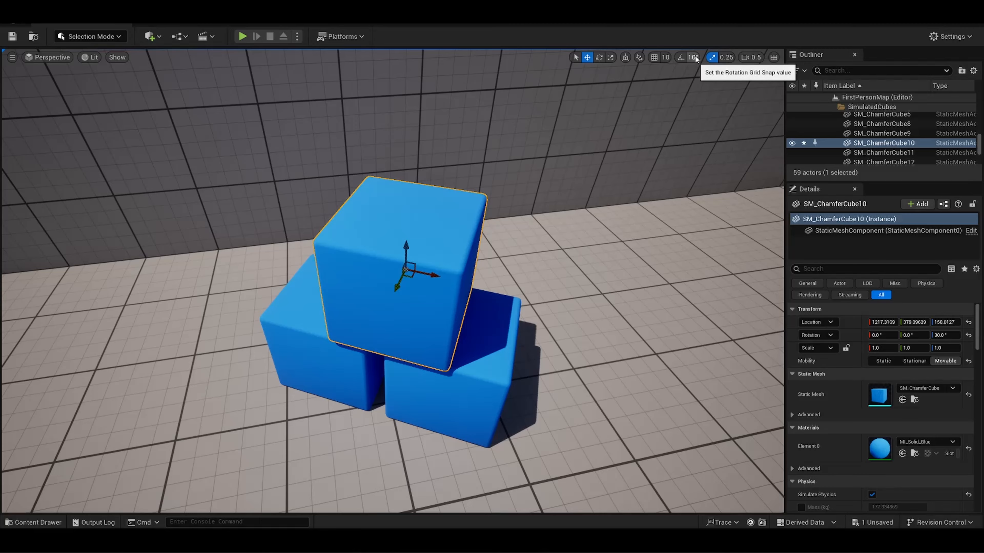
right_drag(442, 233, 474, 230)
key(s)
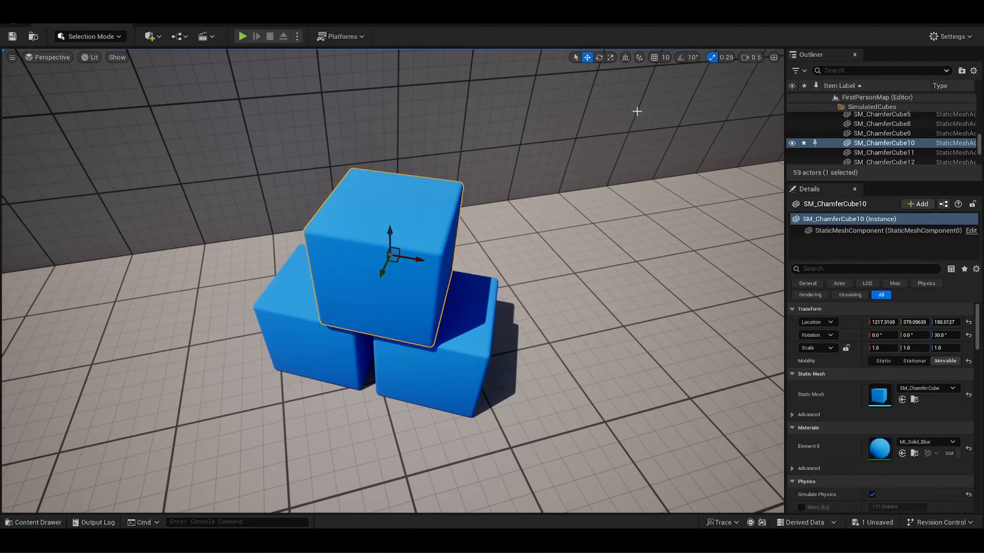
Set the rotation snap increment to 90°.
click(694, 58)
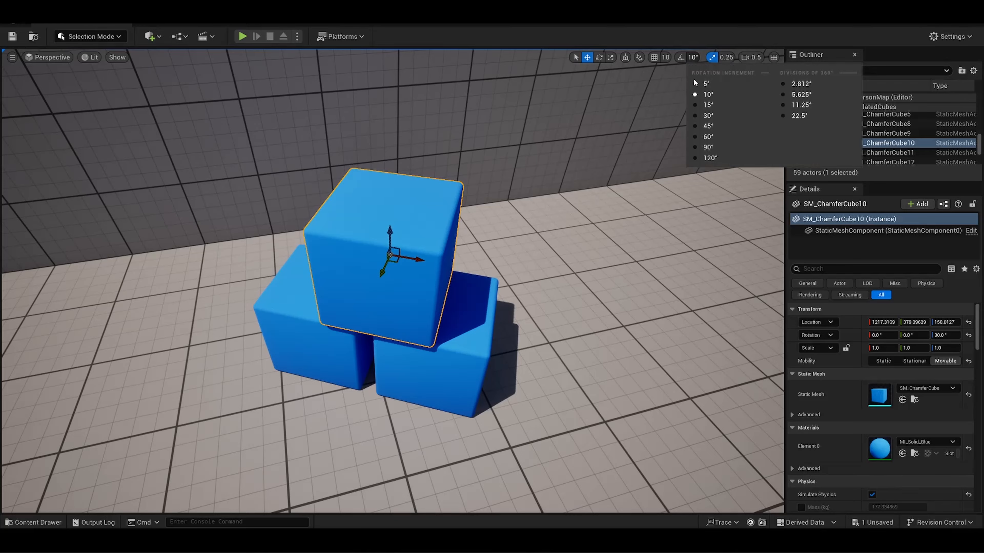
click(697, 147)
right_drag(605, 138, 612, 132)
right_drag(538, 139, 542, 145)
key(w)
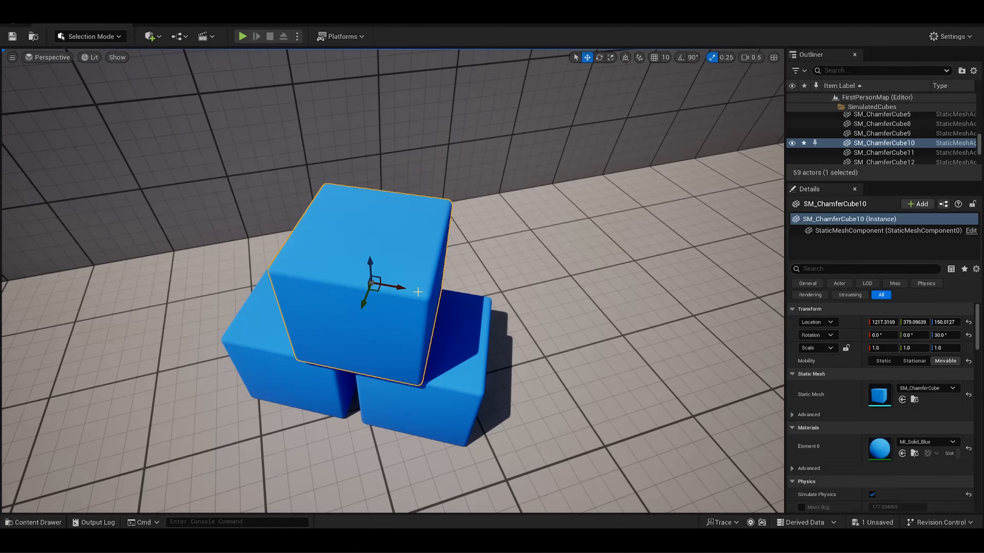
right_drag(428, 260, 426, 253)
key(s)
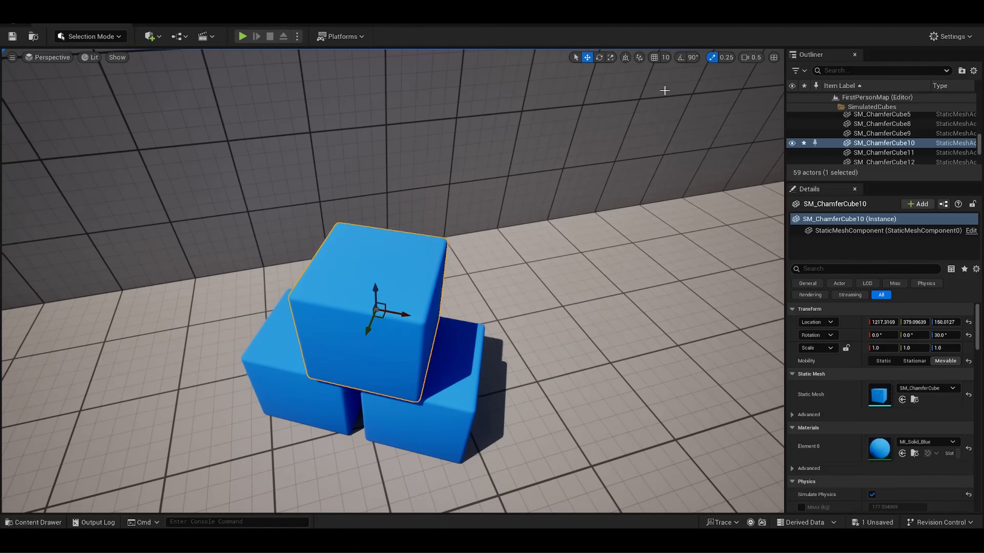
Turn on rotation snapping and rotate the top cube one 90° increment about its Z axis, to about -60°.
click(681, 58)
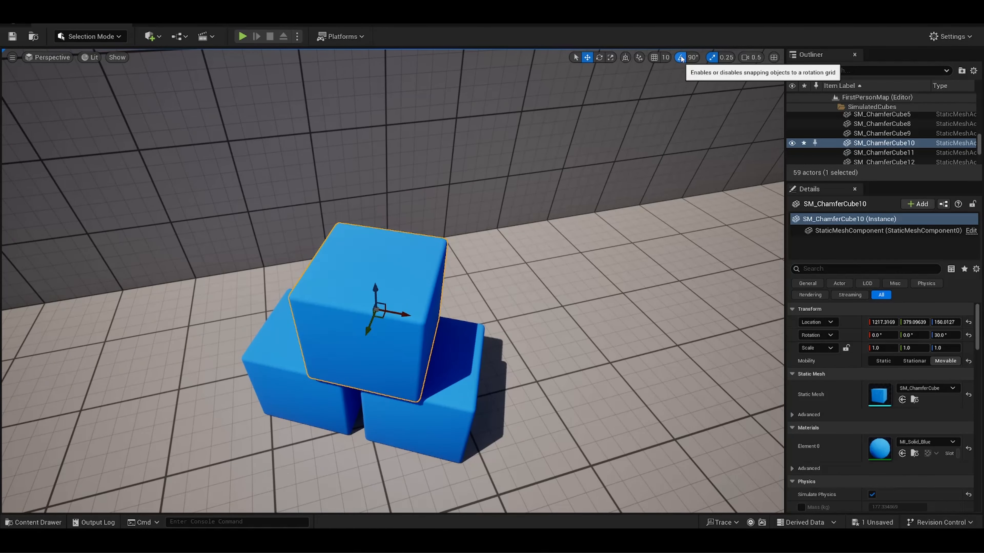
right_drag(464, 248, 472, 250)
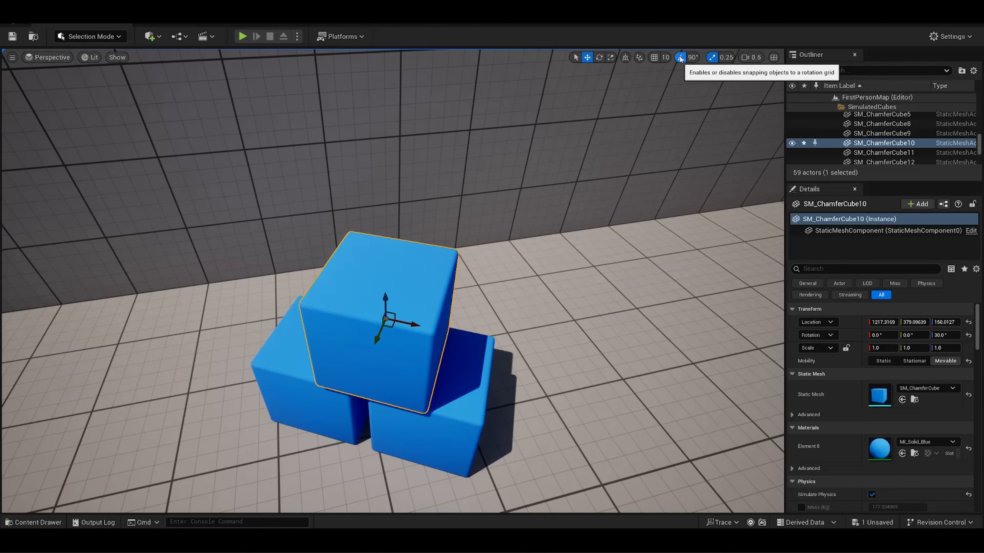
right_drag(526, 173, 521, 192)
right_drag(391, 294, 399, 286)
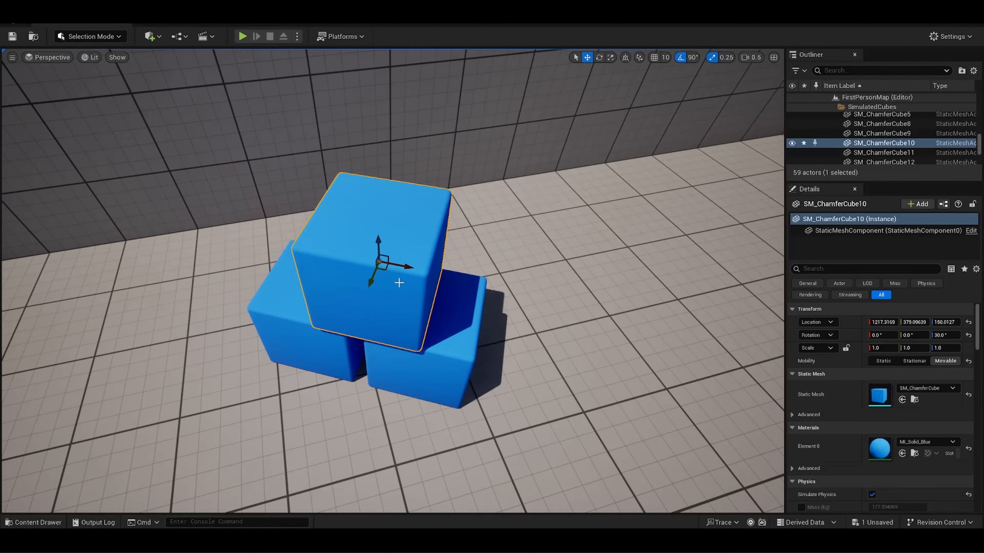
key(e)
drag(400, 288, 427, 329)
key(w)
mouse_move(503, 232)
right_down()
mouse_move(457, 235)
mouse_move(515, 232)
mouse_move(504, 233)
right_up()
Search the Editor Preferences for "rotation snap", check the shortcut assigned to Rotation Snap, and close the preferences.
click(60, 12)
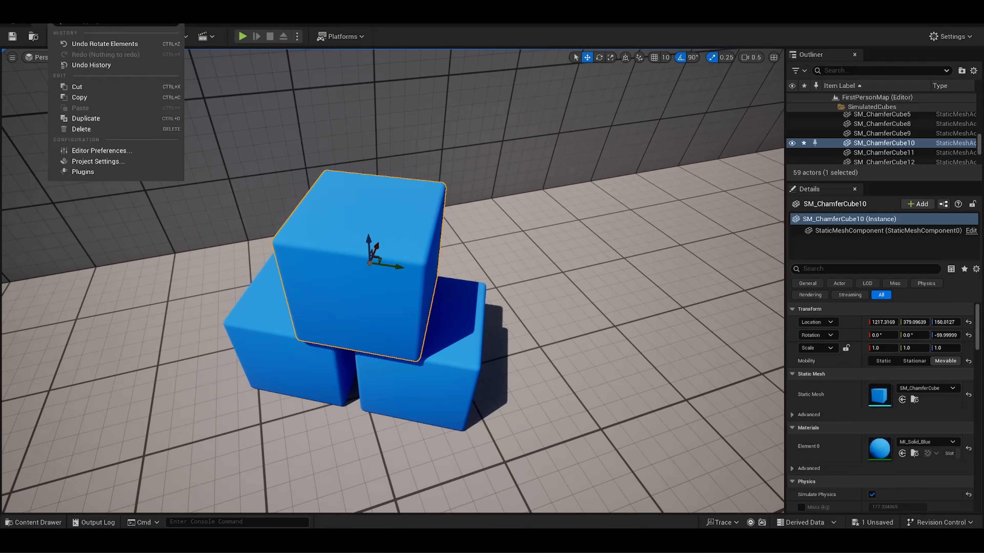
click(90, 152)
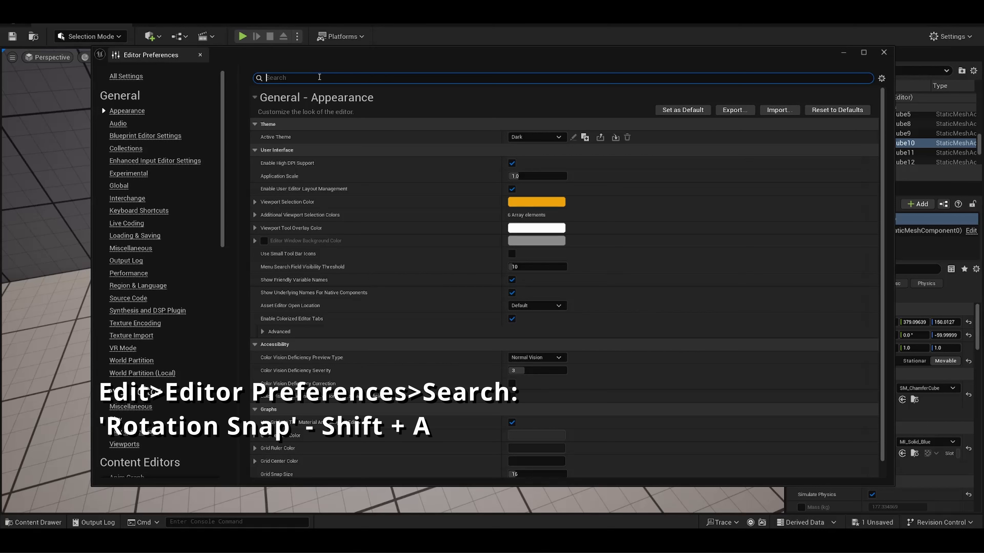
click(319, 77)
text(rotation snap)
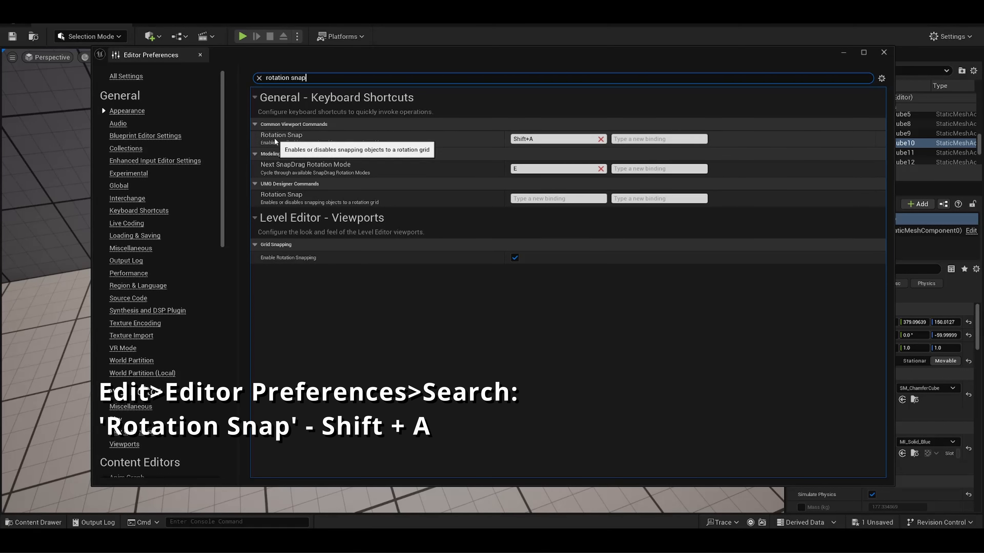
click(527, 139)
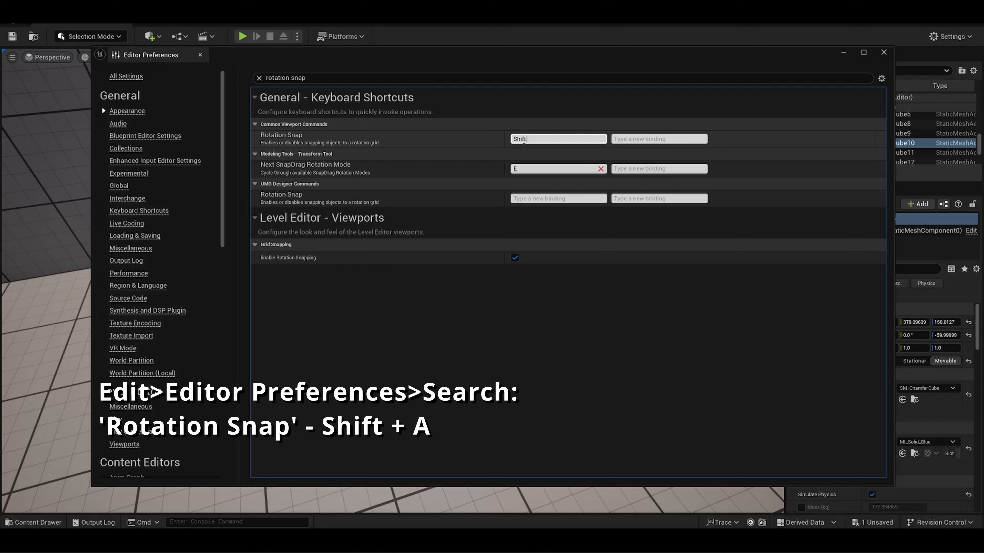
key(shift+a)
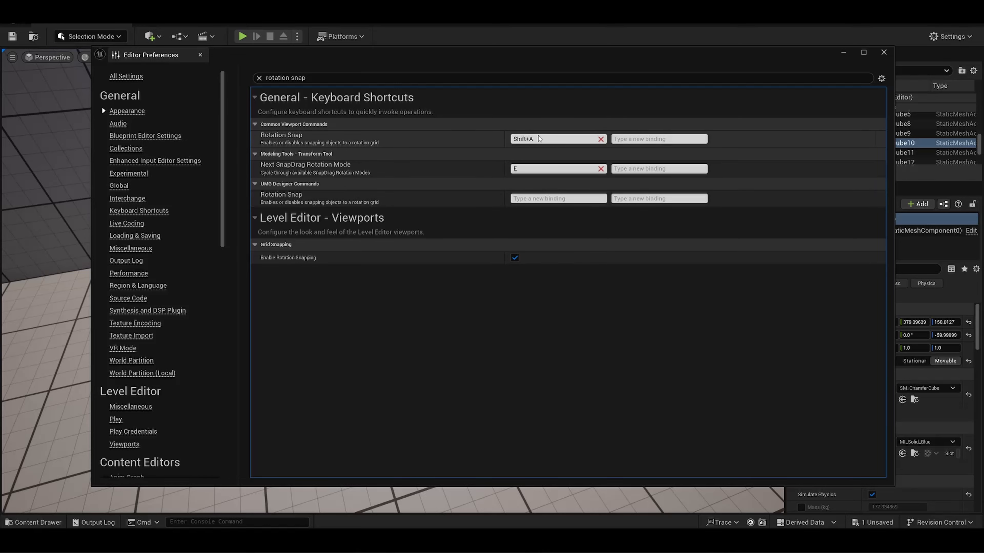
click(883, 52)
Turn off rotation snapping and rotate the top cube freely about its Z axis to about 16°.
right_drag(434, 310, 438, 273)
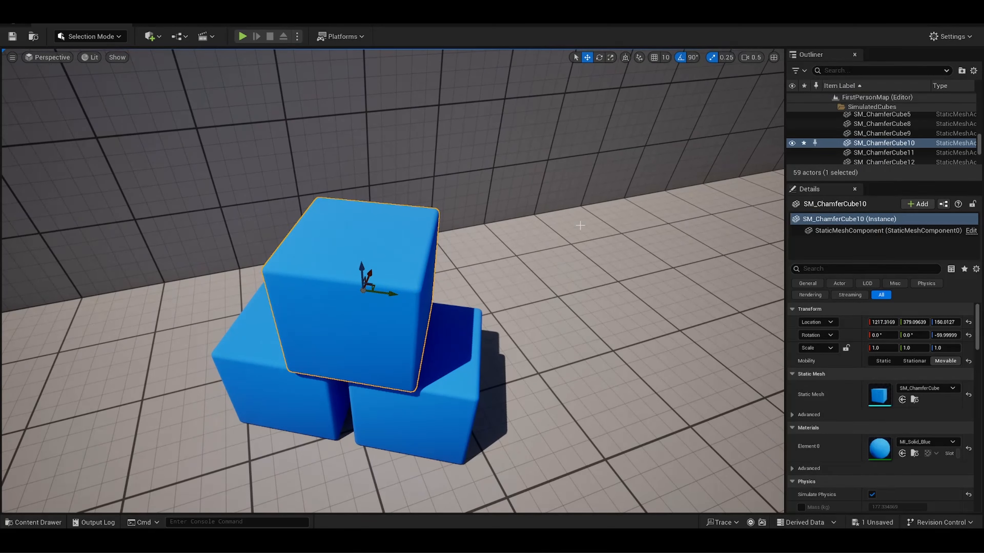
click(681, 59)
right_drag(510, 204, 511, 206)
key(e)
drag(400, 286, 459, 270)
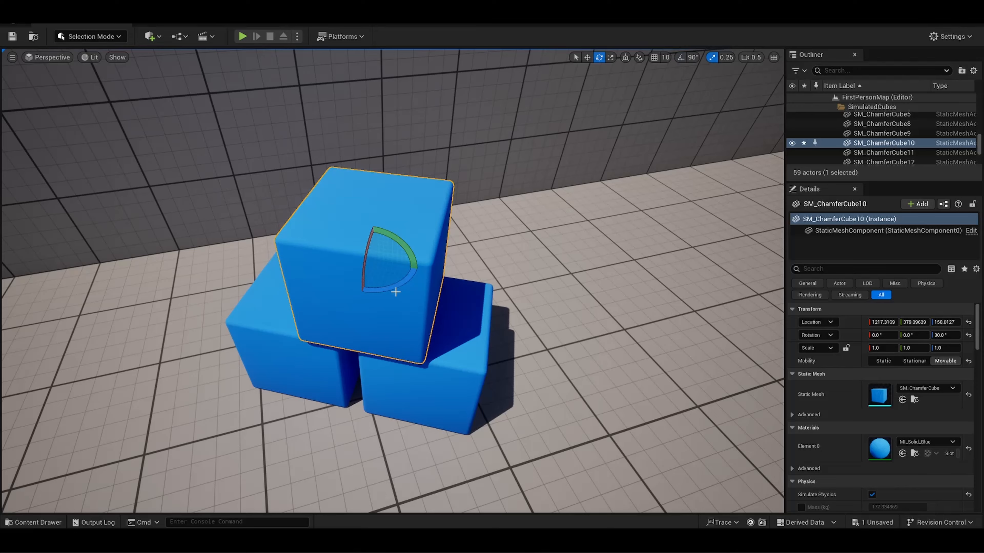
drag(395, 292, 418, 267)
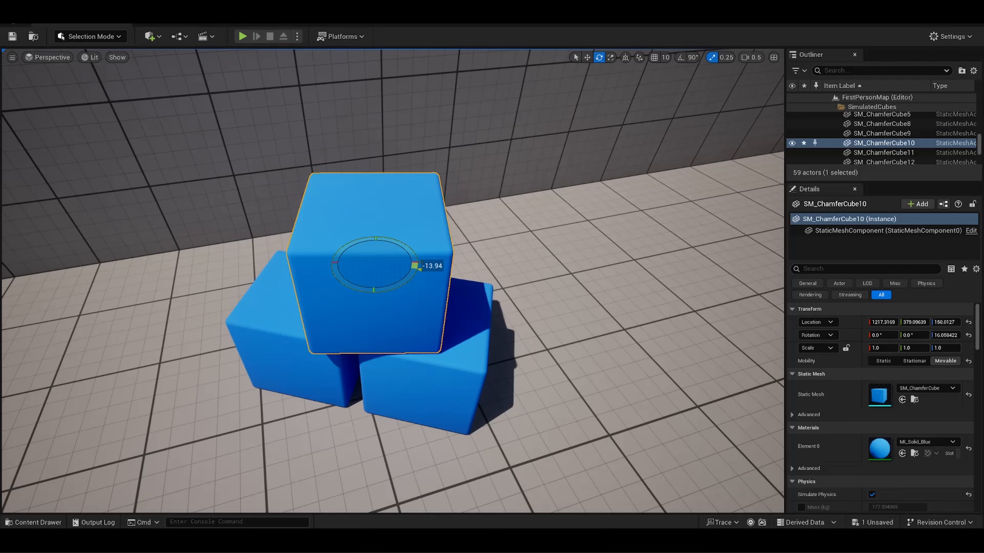
right_drag(418, 268, 461, 263)
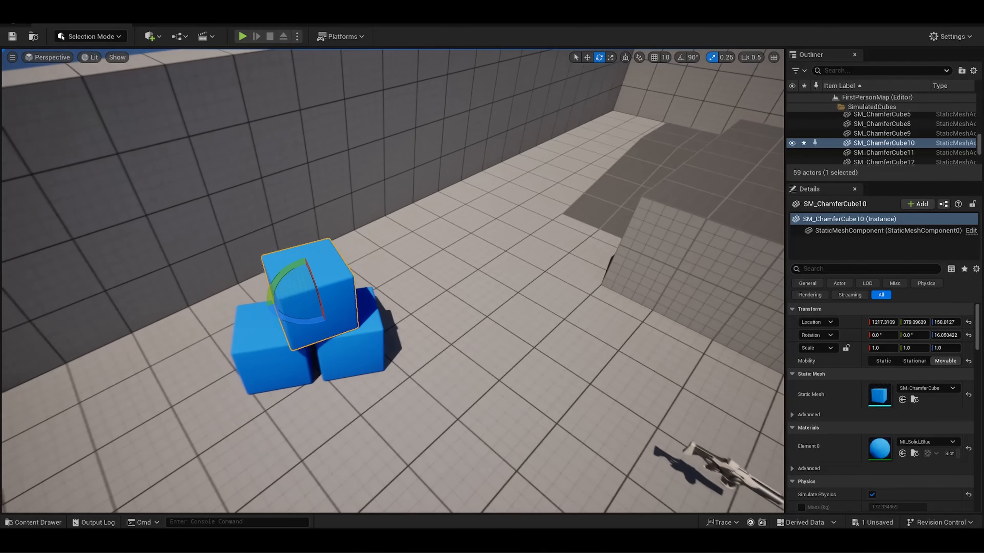
mouse_move(511, 285)
right_down()
mouse_move(497, 286)
mouse_move(533, 280)
mouse_move(500, 289)
right_up()
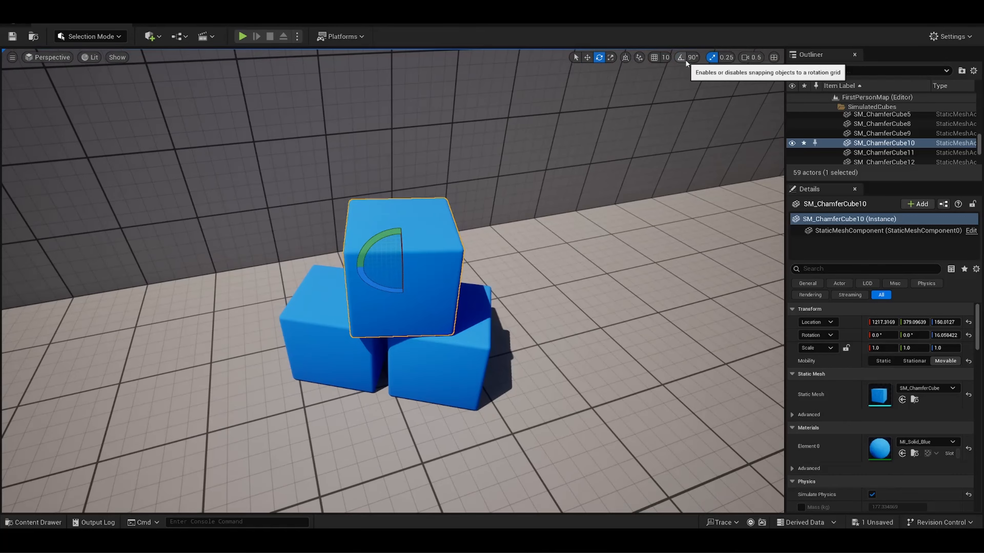
Turn on 90° rotation snapping, try to rotate the top cube, and turn the rotation snapping back off.
mouse_move(527, 217)
right_down()
mouse_move(515, 229)
mouse_move(532, 234)
mouse_move(512, 228)
right_up()
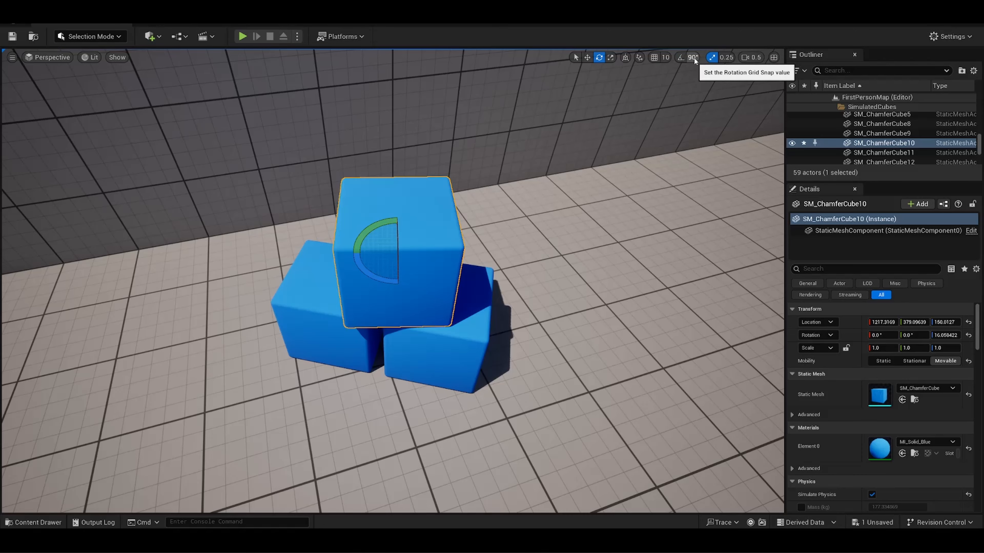
scroll(379, 318, up, 4)
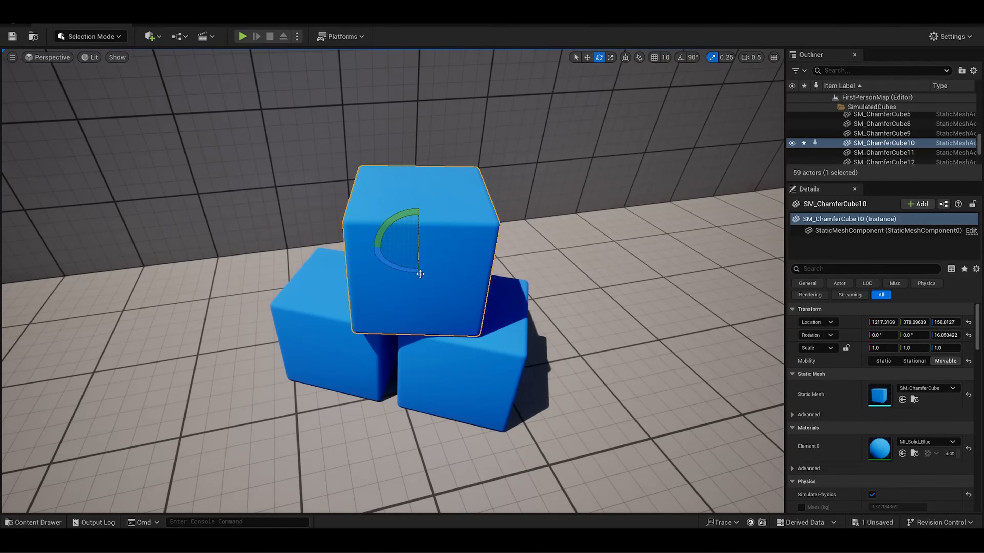
key(shift+a)
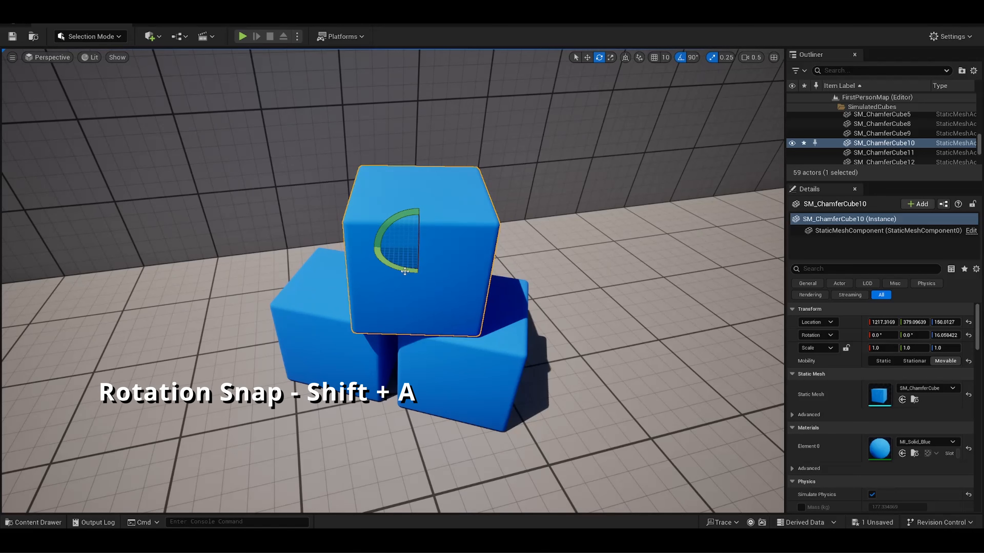
mouse_move(417, 269)
mouse_down()
mouse_move(372, 269)
mouse_move(416, 269)
mouse_up()
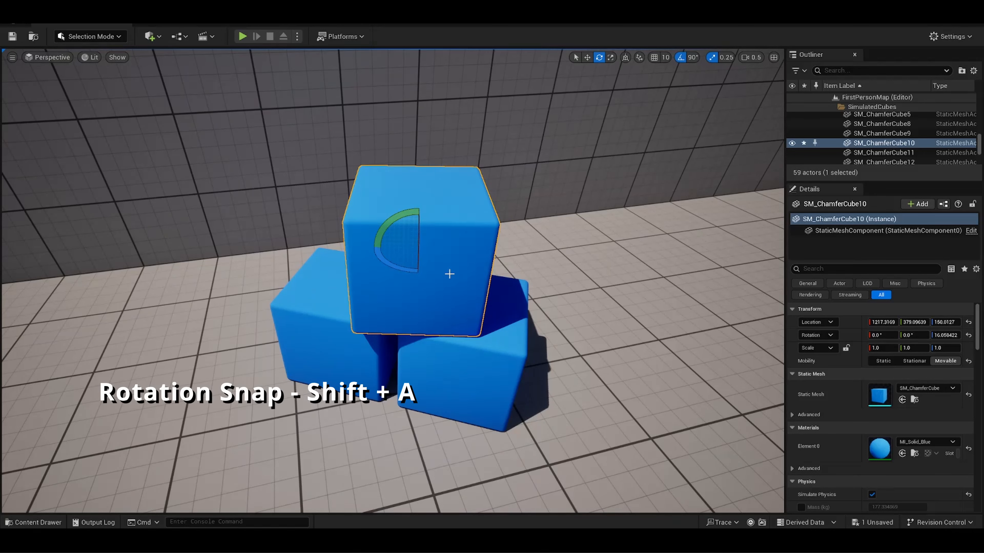
key(shift+a)
Toggle grid snapping on and off, rotate the top cube freely about its Z axis to about 27°, and move it to about X 1199, Y 370.
key(shift+s)
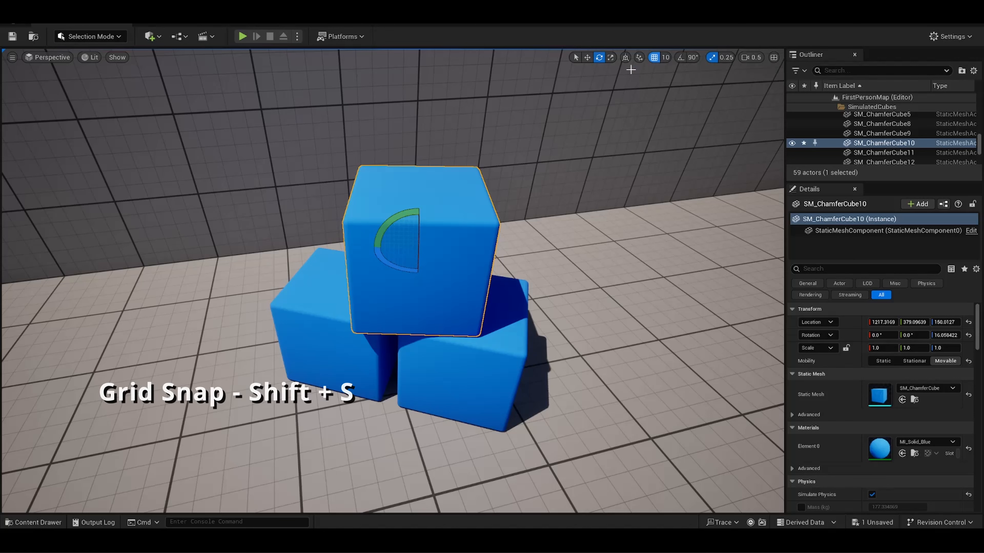
mouse_move(408, 271)
mouse_down()
mouse_move(442, 276)
mouse_move(457, 253)
mouse_move(401, 268)
mouse_move(527, 266)
mouse_move(387, 255)
mouse_move(440, 272)
mouse_move(386, 259)
mouse_move(409, 268)
mouse_up()
key(w)
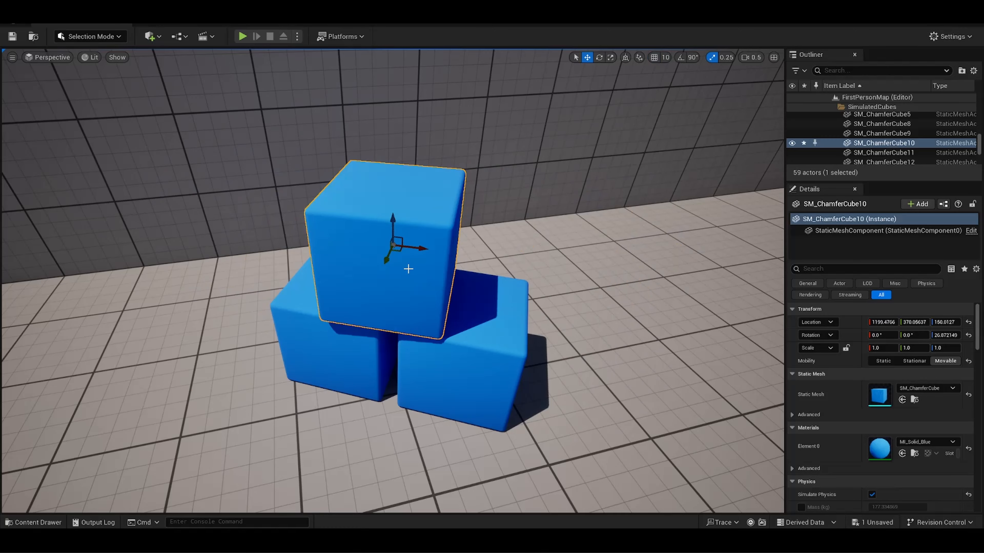
Cycle the top cube's move gizmo repeatedly between world and local space, ending in local space.
mouse_move(435, 229)
right_down()
mouse_move(428, 251)
mouse_move(424, 240)
right_up()
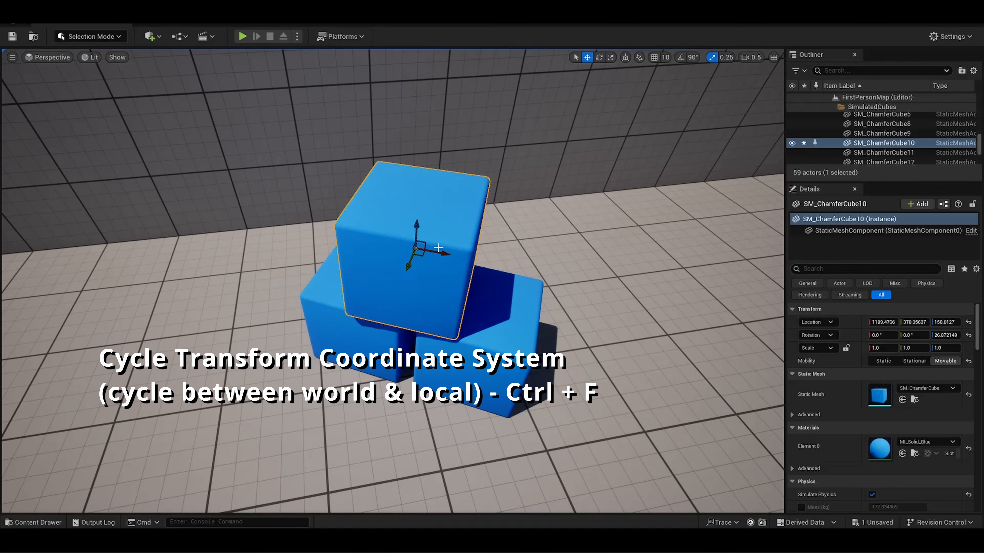
key(ctrl+f)
key(ctrl+f)
key(ctrl+f)
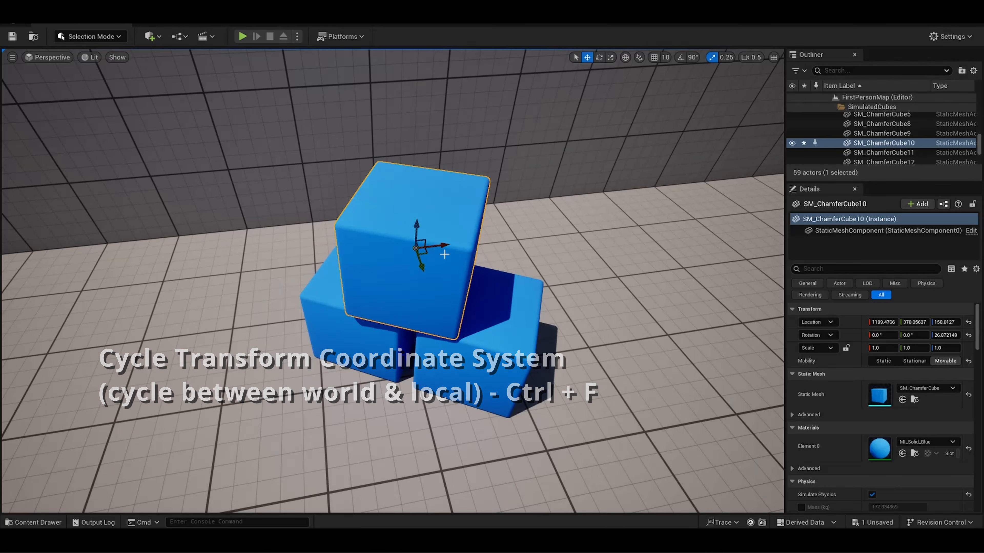
key(ctrl+f)
key(ctrl+f)
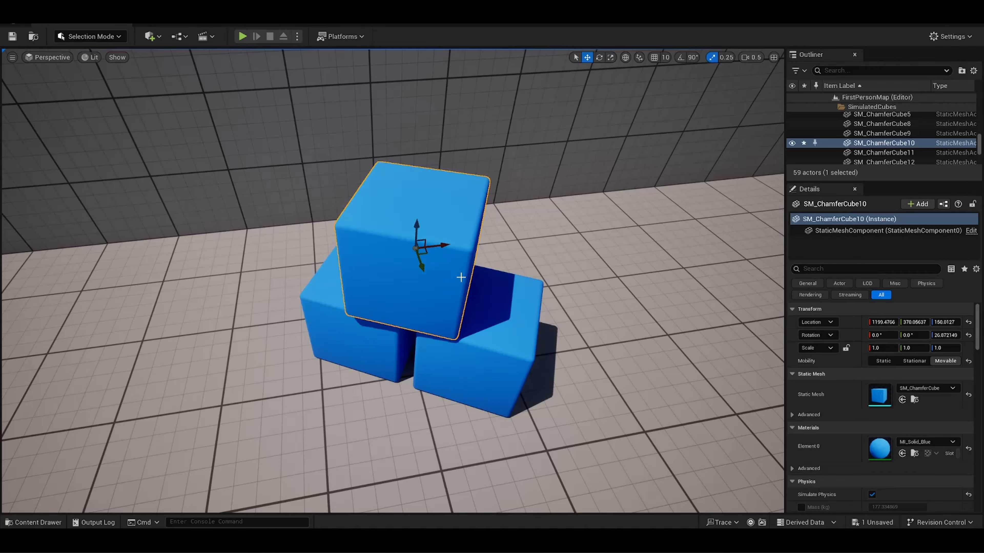
key(ctrl+f)
Deselect the top cube, leaving the three stacked cubes in view.
right_drag(461, 278, 491, 283)
key(s)
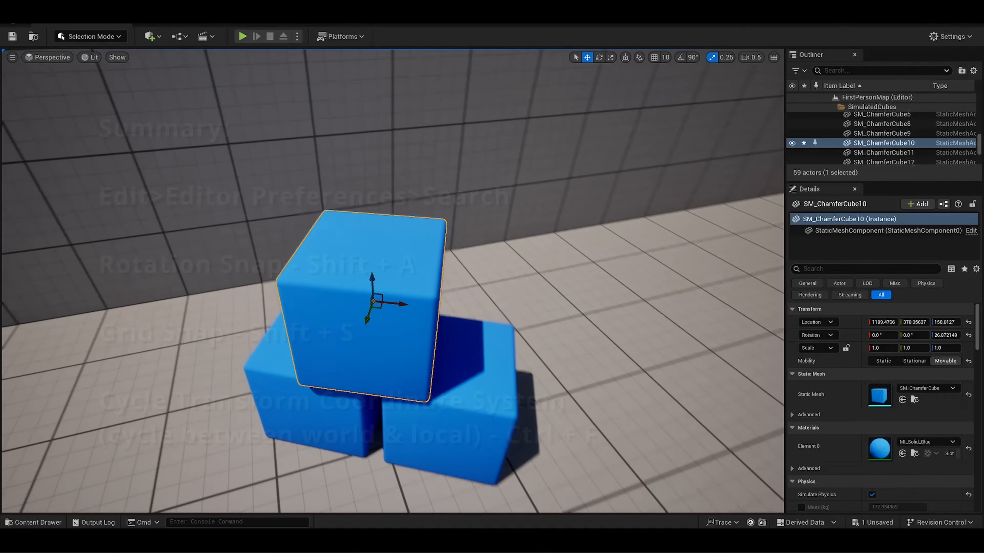
mouse_move(526, 318)
right_down()
mouse_move(498, 338)
mouse_move(511, 332)
right_up()
key(Escape)
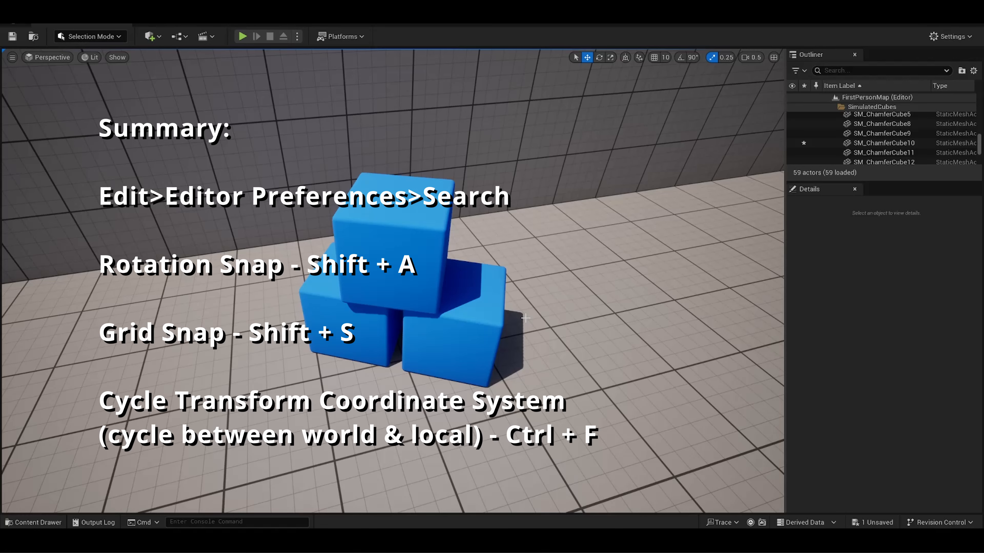